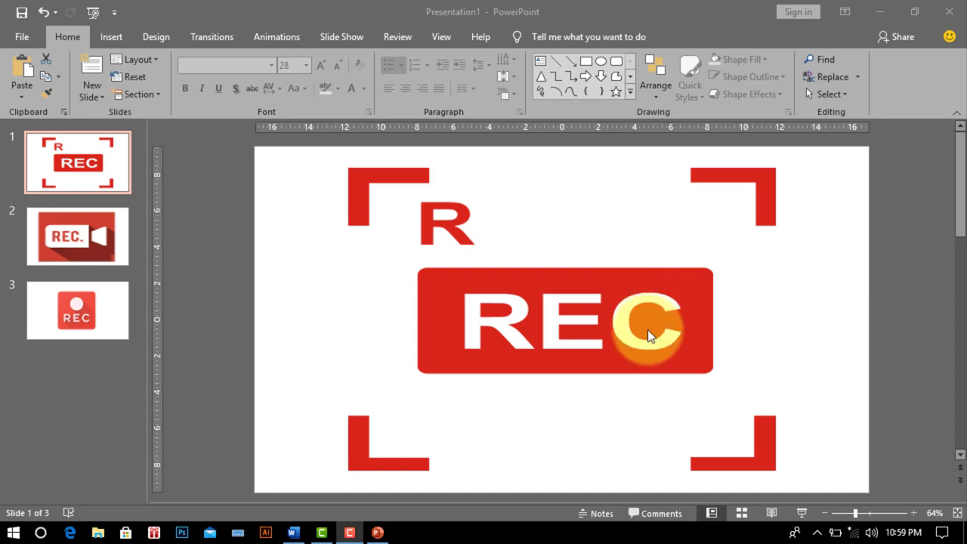
# Scroll through the three REC slides and back up toward slide 1
pyautogui.scroll(-1, 518, 404)
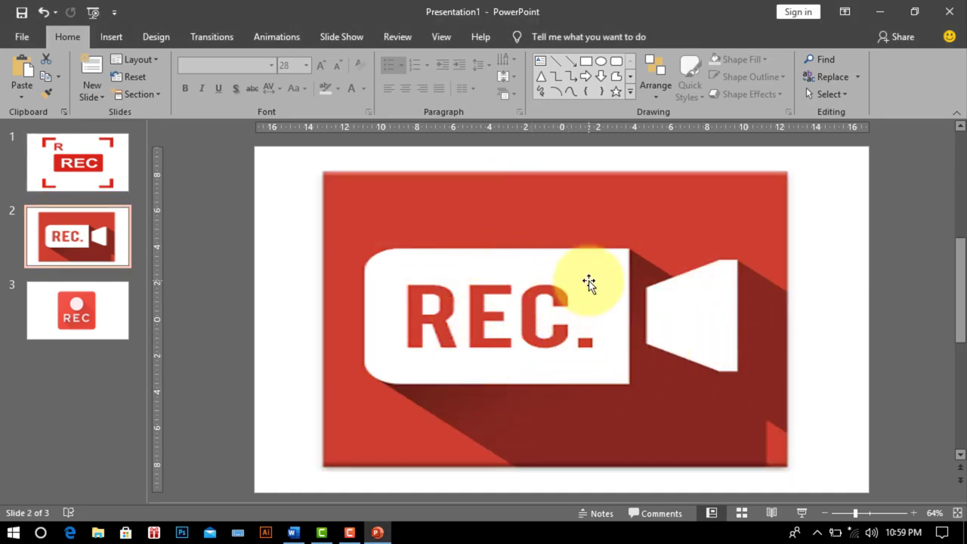
pyautogui.scroll(-1, 468, 385)
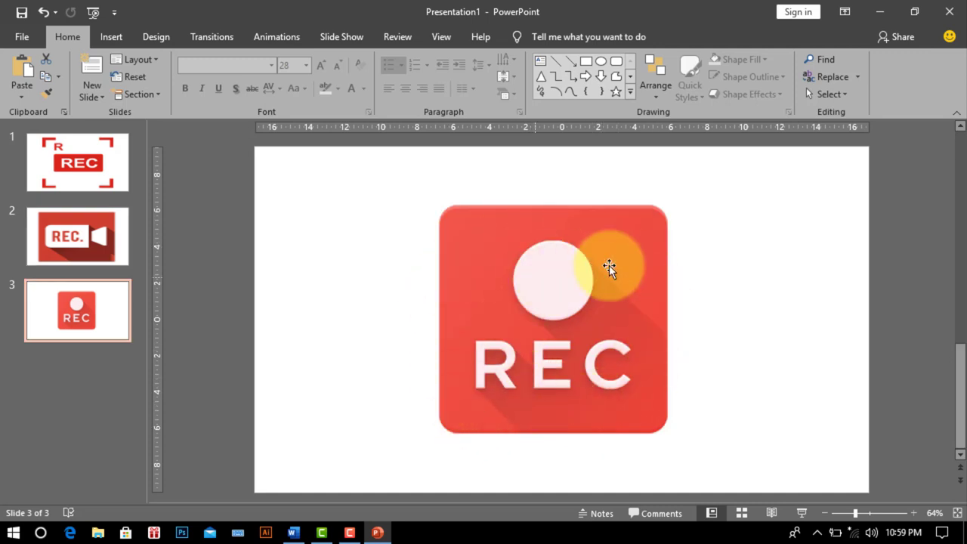
pyautogui.scroll(2, 605, 398)
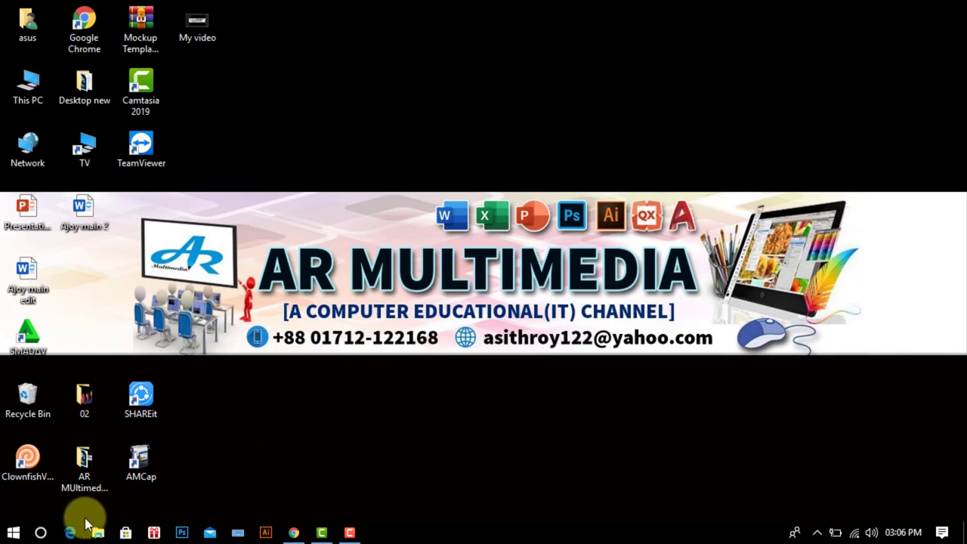
# Search 'power' in Windows Start search and launch PowerPoint from Best match
pyautogui.click(41, 533)
pyautogui.write('p')
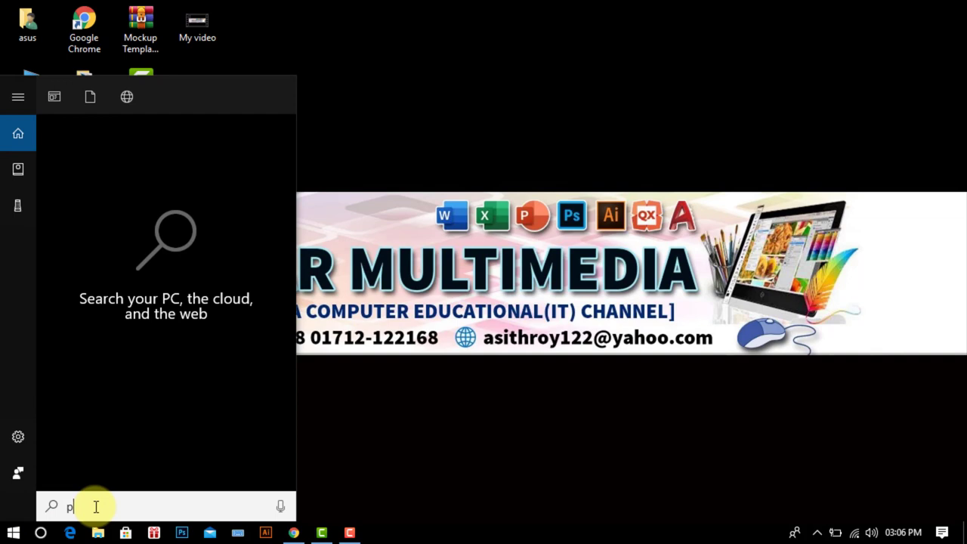
pyautogui.write('ower')
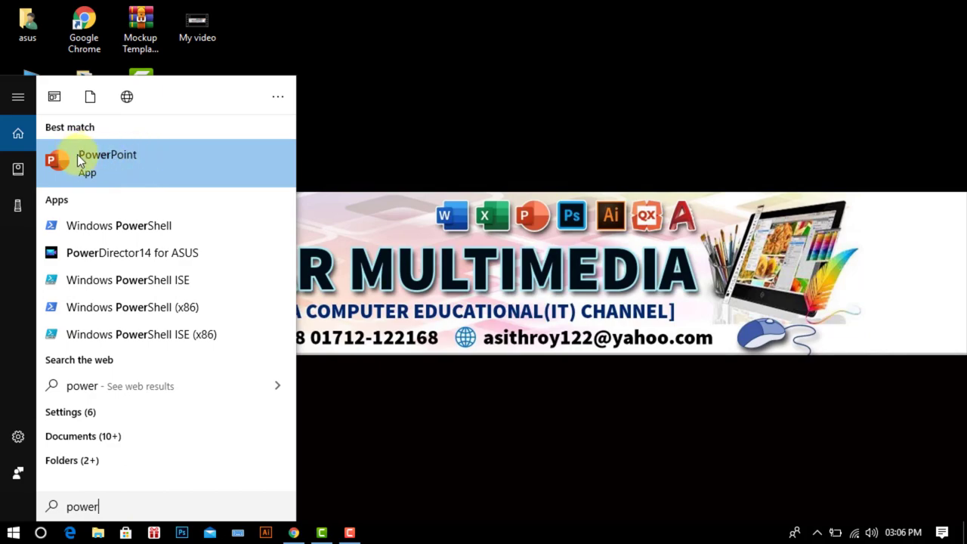
pyautogui.click(130, 157)
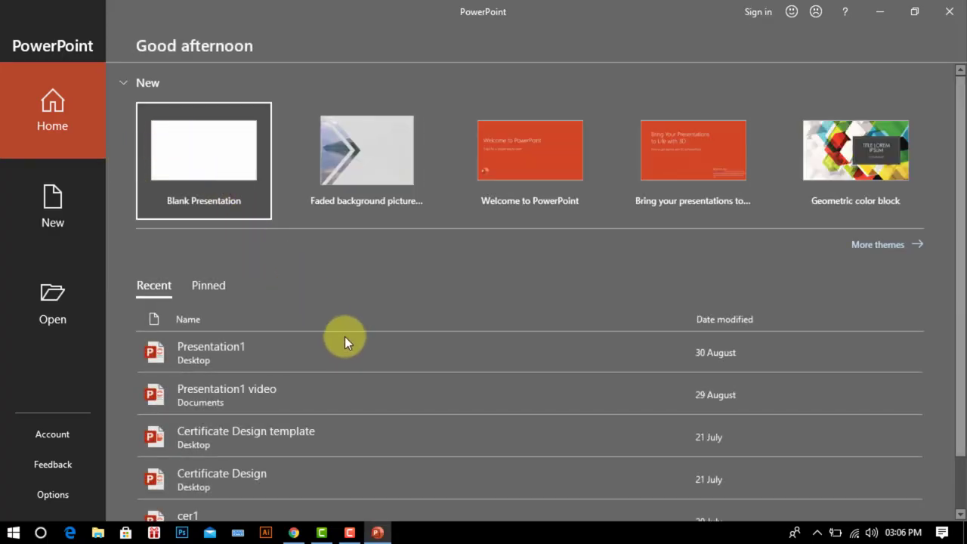
# Create a blank presentation and delete its title and subtitle placeholders
pyautogui.click(201, 154)
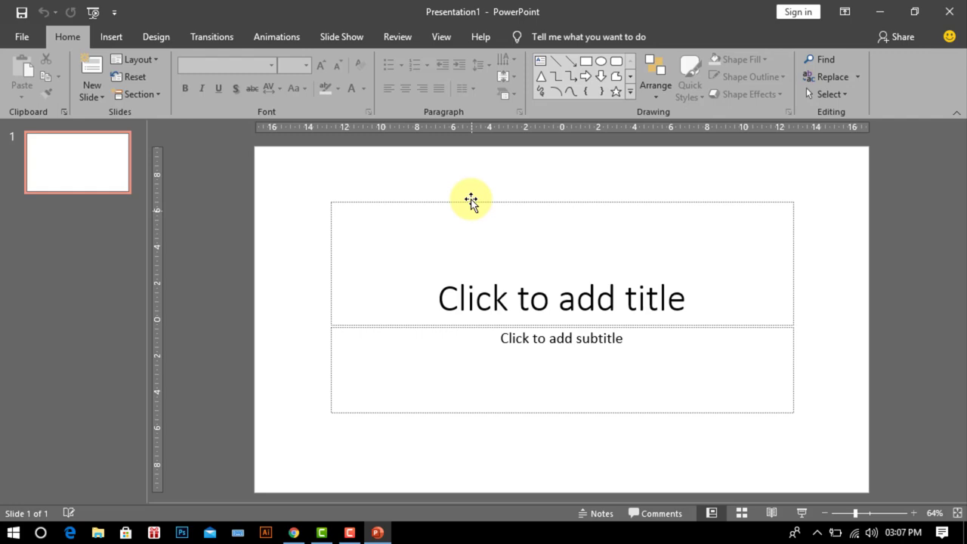
pyautogui.click(523, 202)
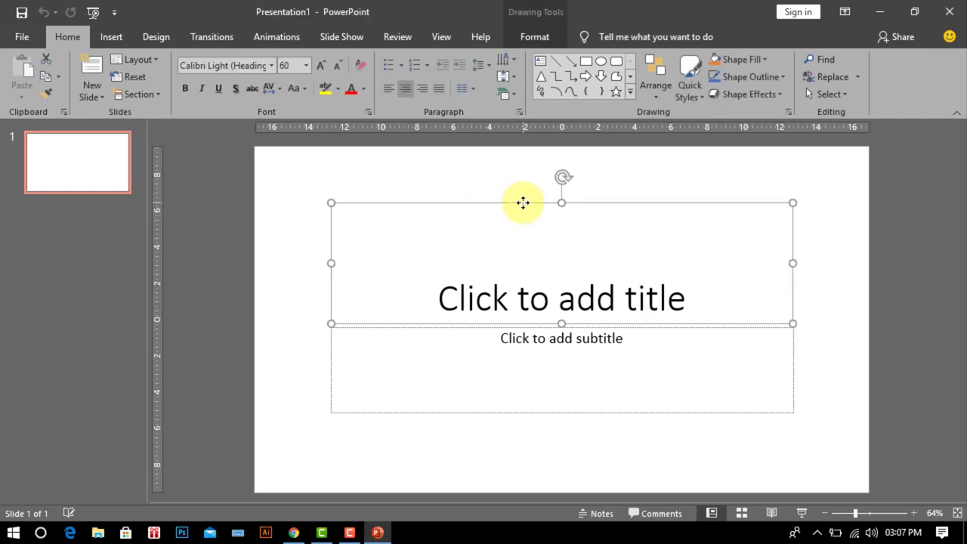
pyautogui.press('Delete')
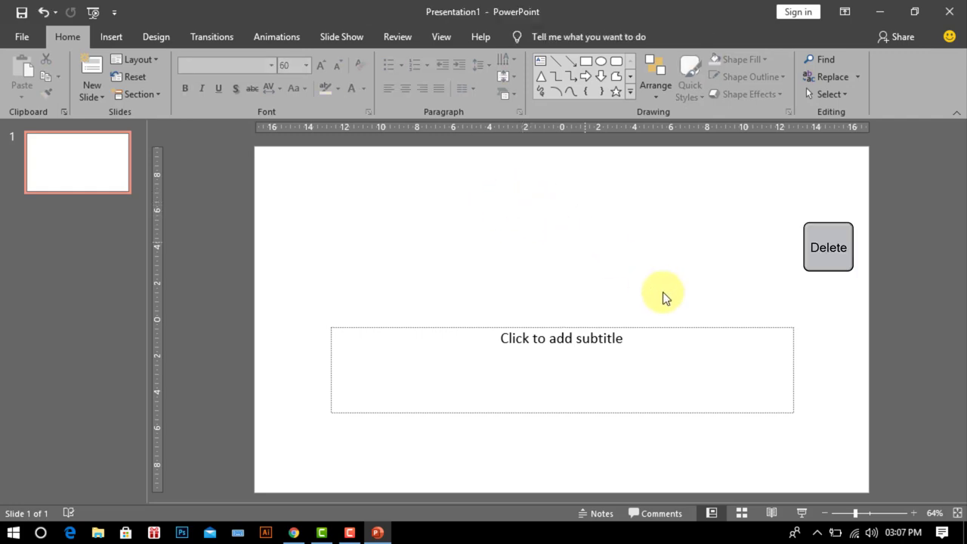
pyautogui.click(687, 327)
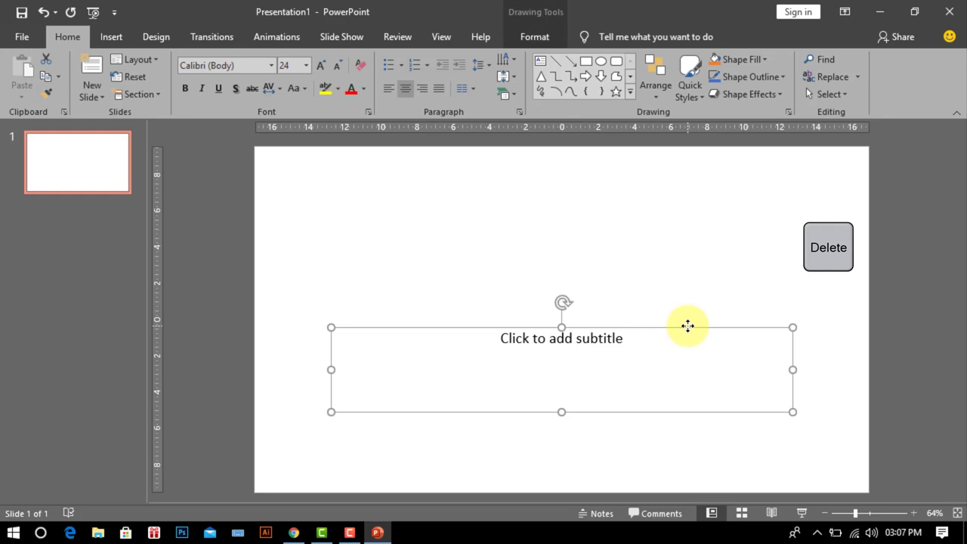
pyautogui.press('Delete')
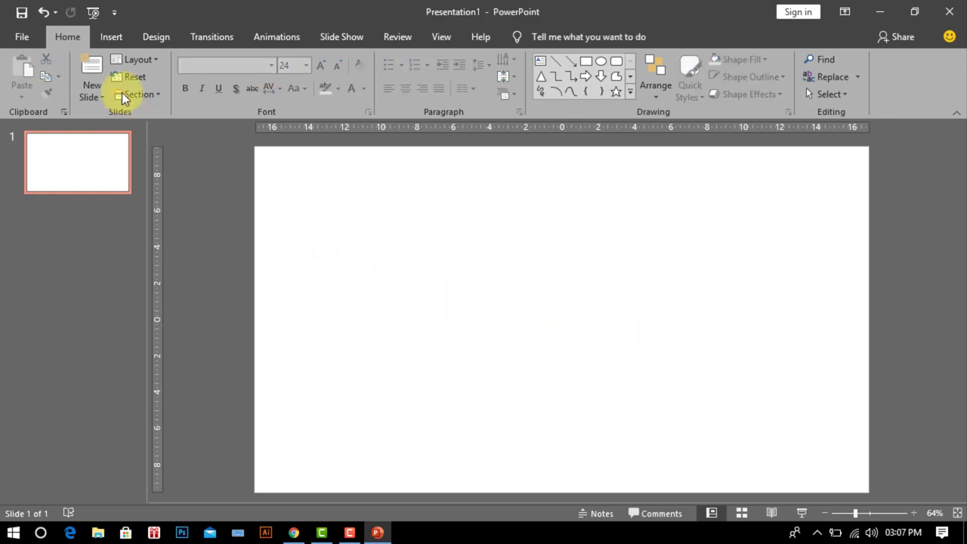
# Start an Insert > Screen Recording with the selected area covering nearly the whole screen
pyautogui.click(127, 39)
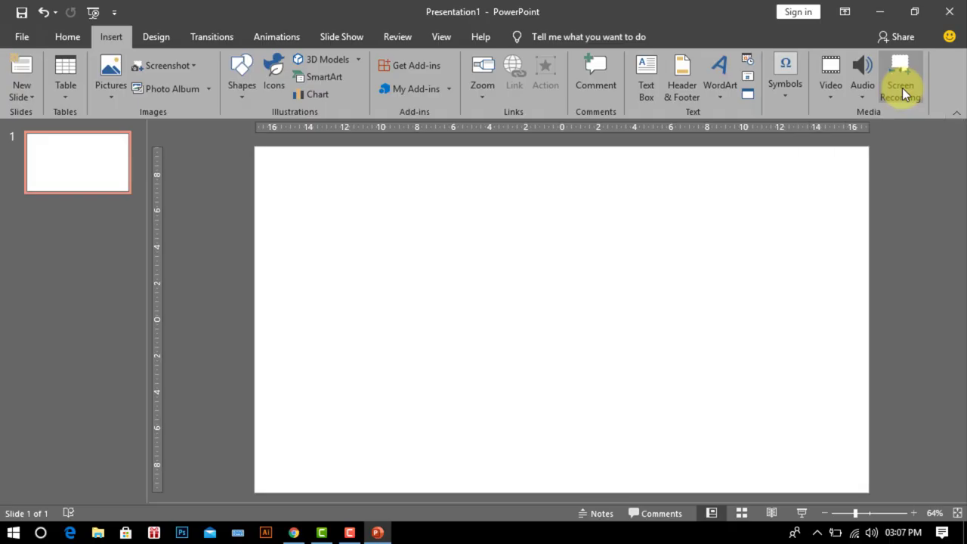
pyautogui.click(901, 88)
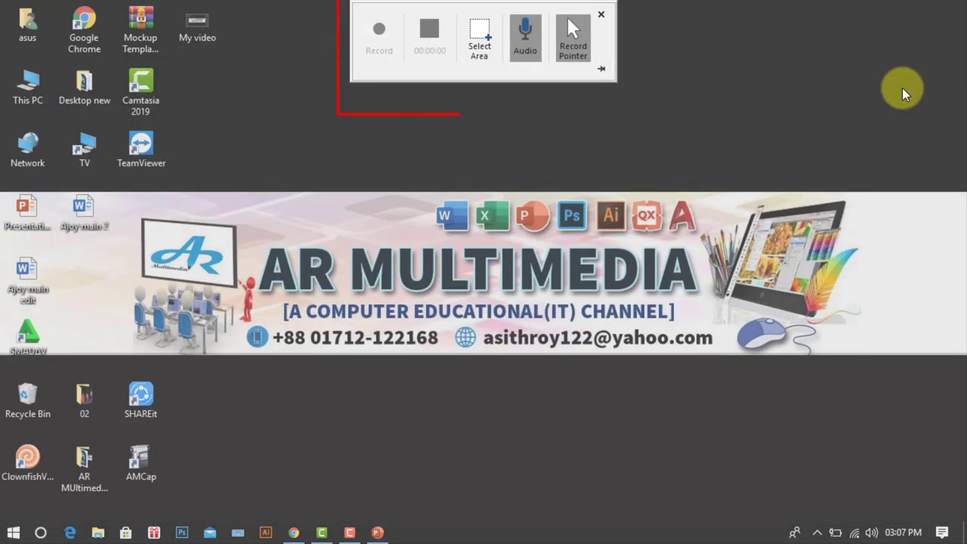
pyautogui.click(477, 50)
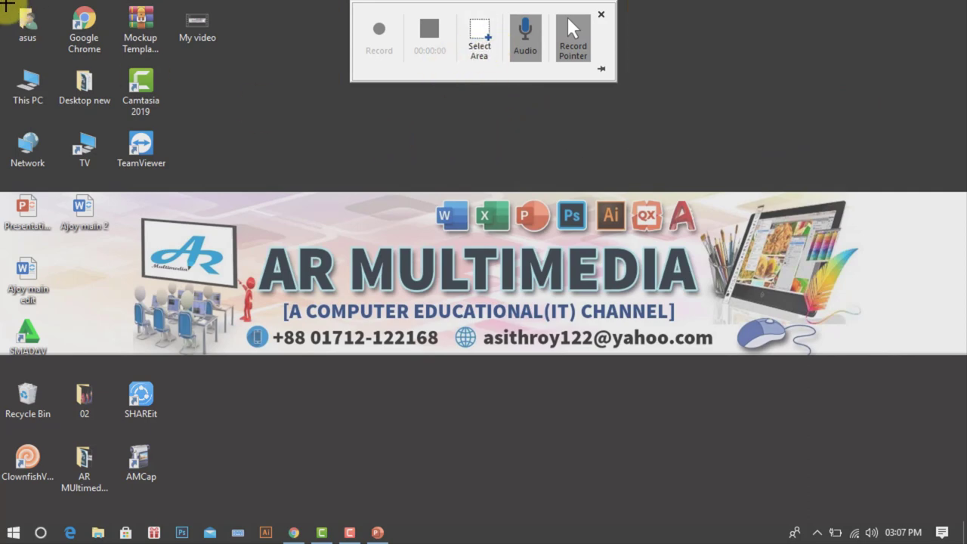
pyautogui.moveTo(6, 6); pyautogui.dragTo(963, 539)
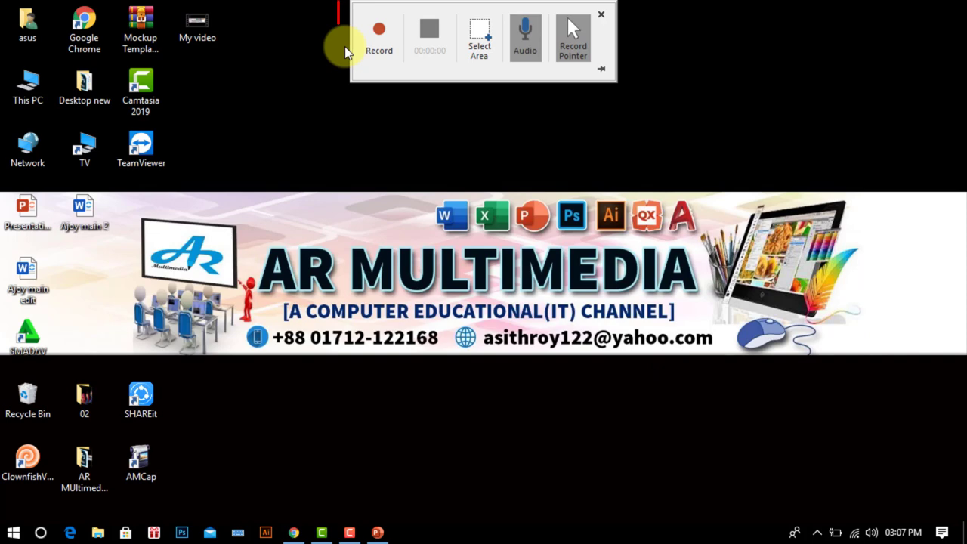
pyautogui.click(370, 51)
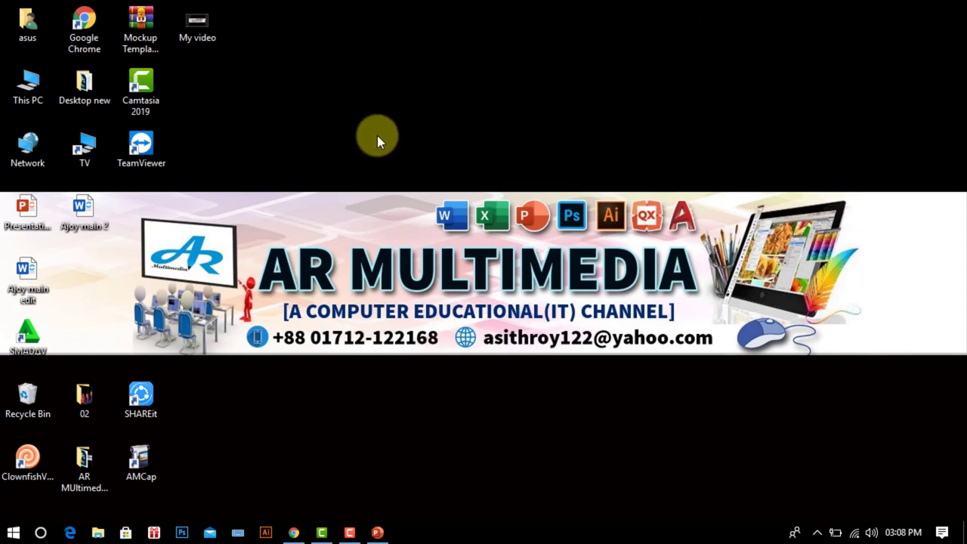
# Search 'word' from the Start menu and launch Word from Best match
pyautogui.click(10, 534)
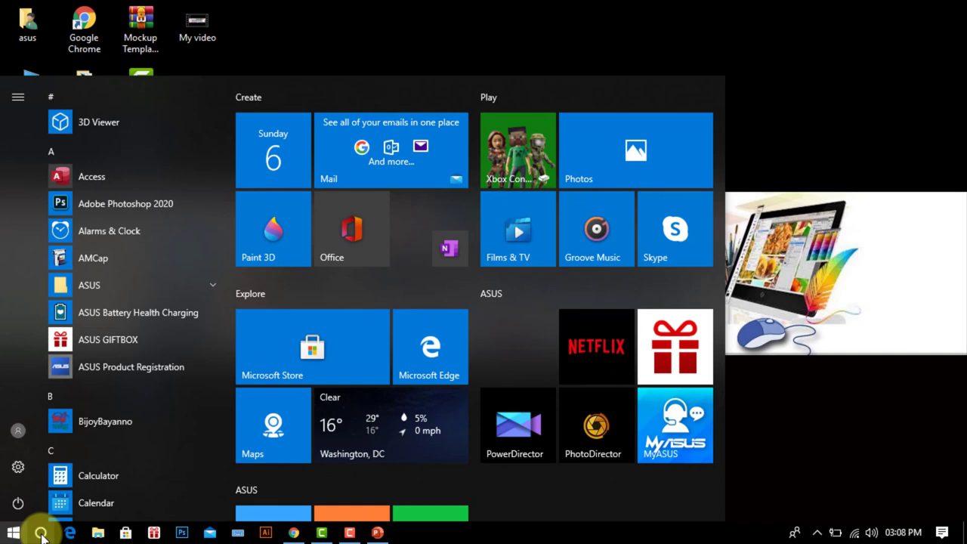
pyautogui.click(40, 533)
pyautogui.write('wo')
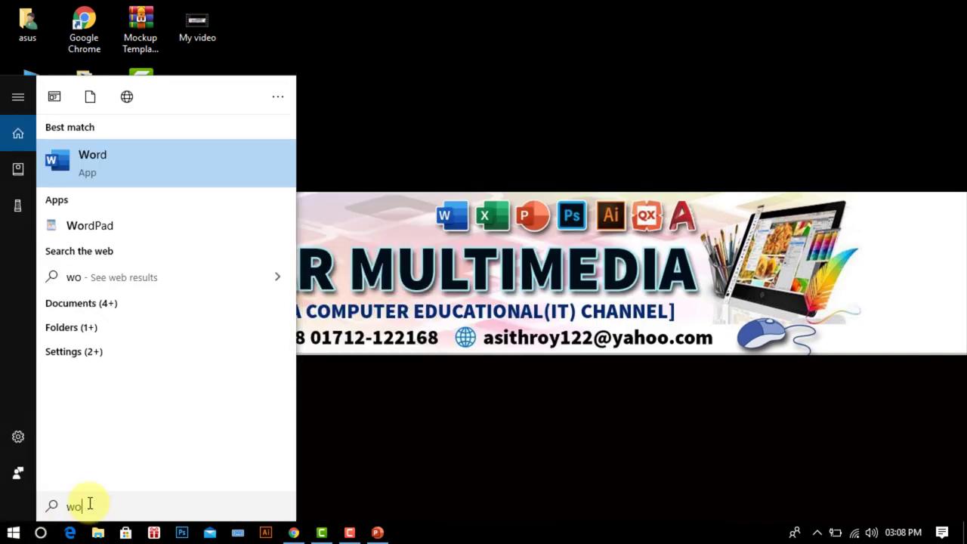
pyautogui.write('rd')
pyautogui.click(125, 166)
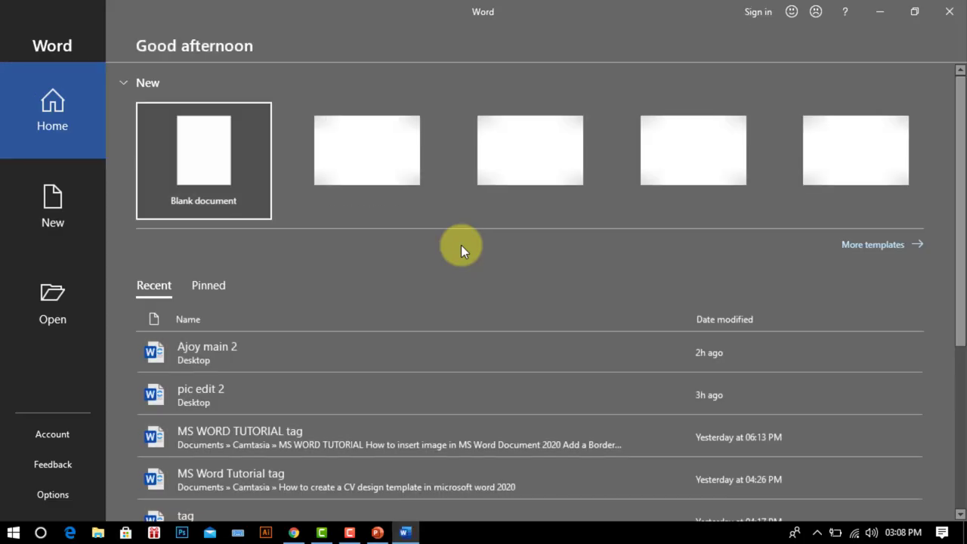
# In a new blank document, insert the Cover picture from Desktop\AR MUltimedia new
pyautogui.click(203, 147)
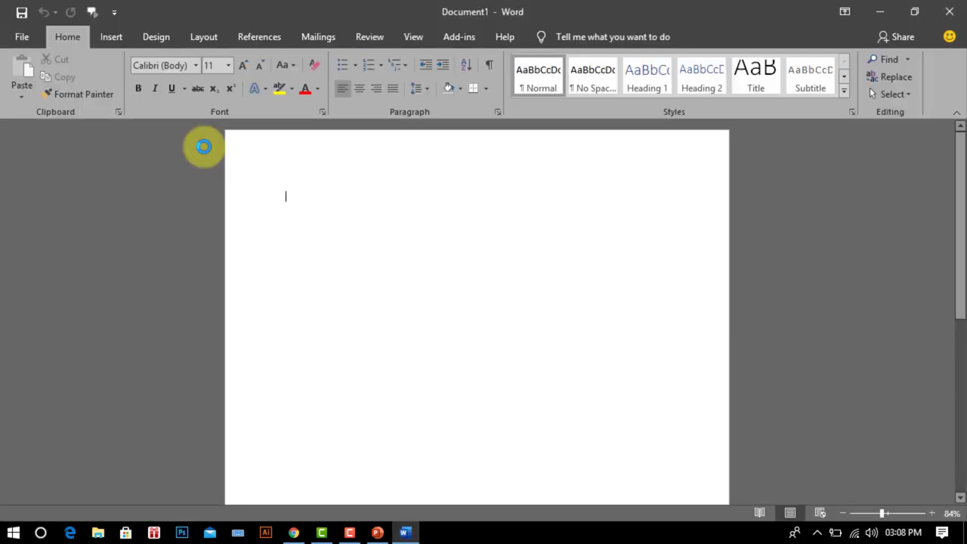
pyautogui.click(115, 35)
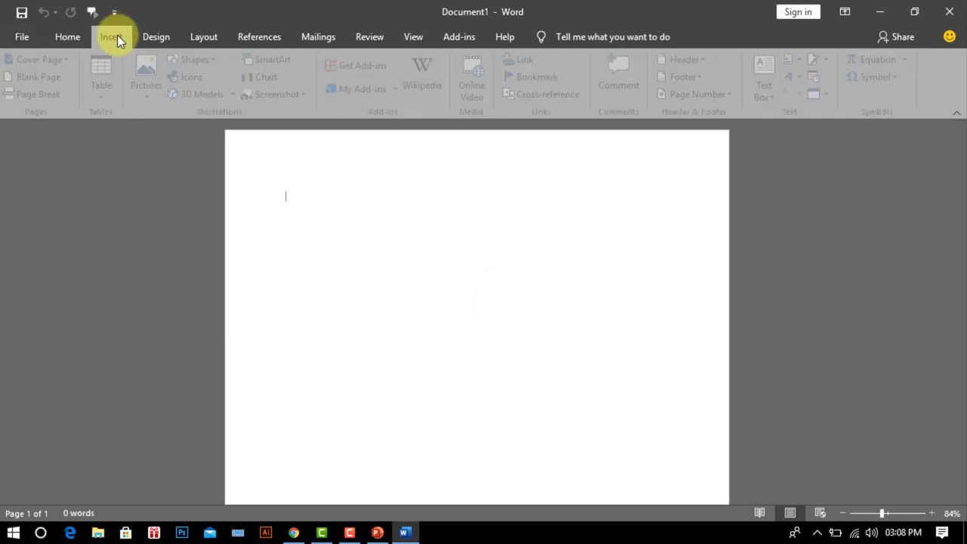
pyautogui.click(155, 87)
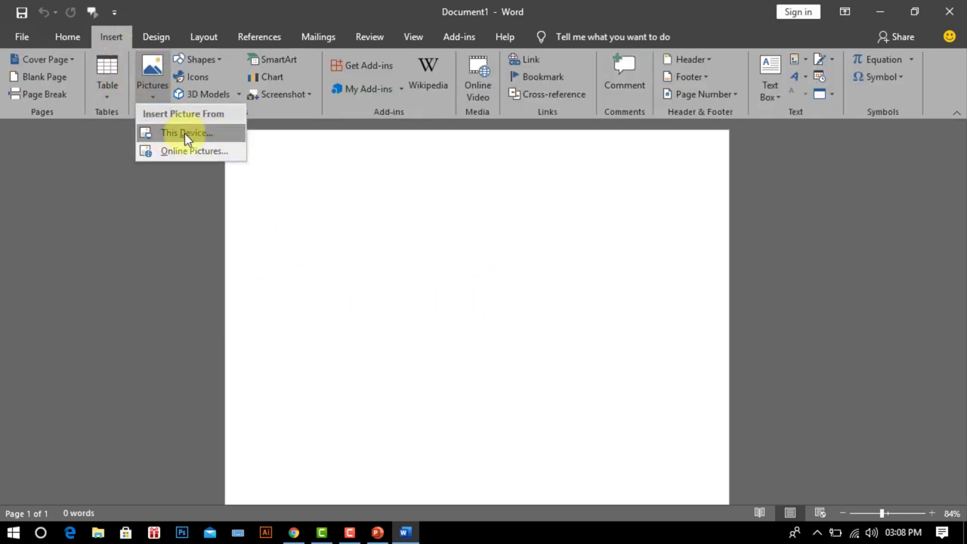
pyautogui.click(185, 133)
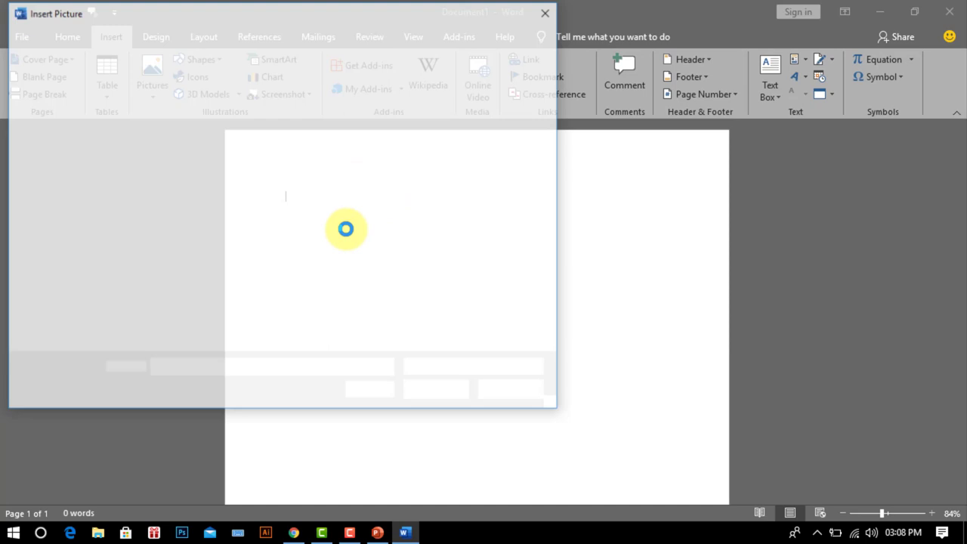
pyautogui.click(60, 179)
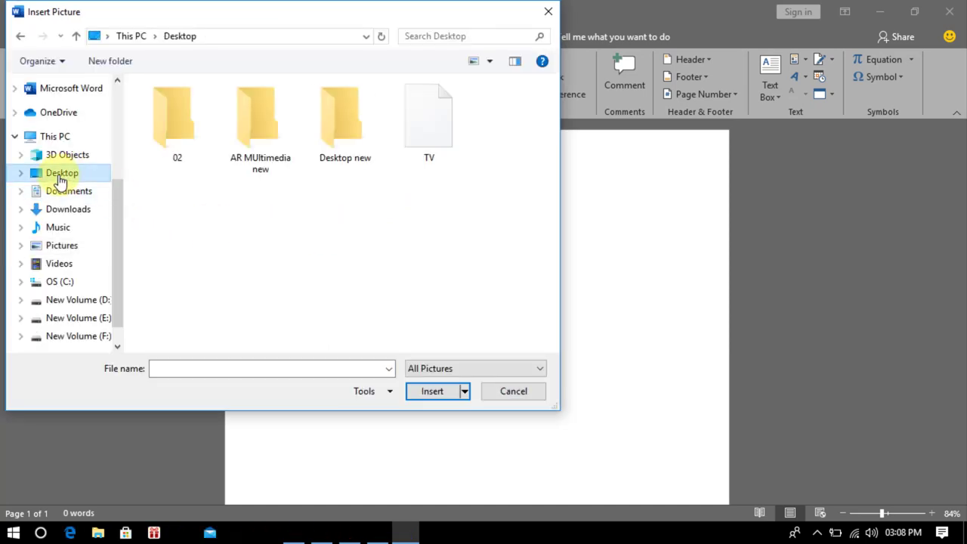
pyautogui.doubleClick(273, 132)
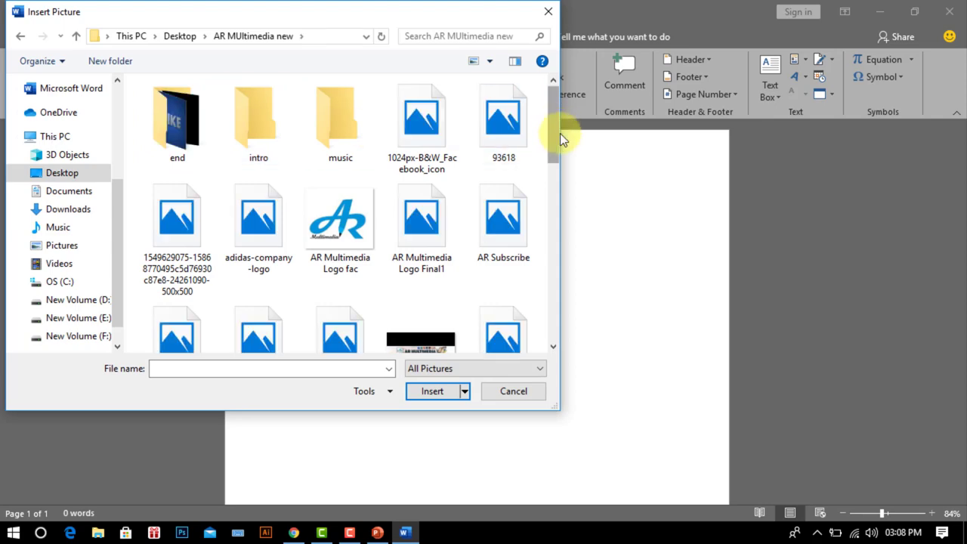
pyautogui.moveTo(559, 133); pyautogui.dragTo(561, 162)
pyautogui.click(410, 221)
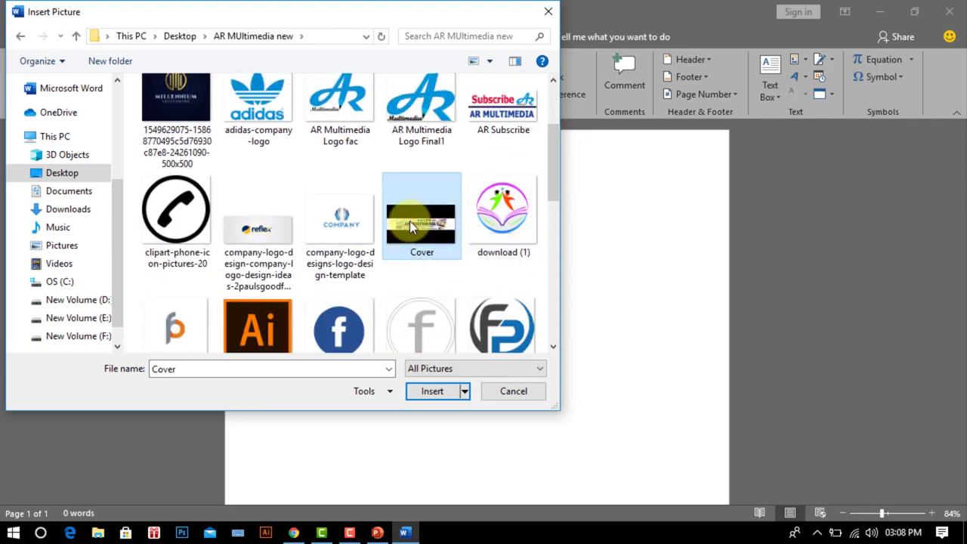
pyautogui.click(427, 393)
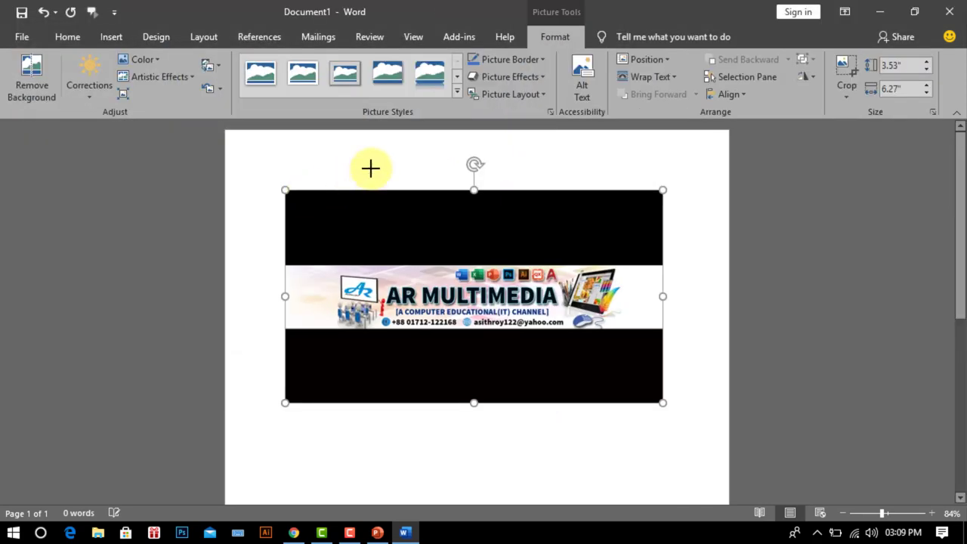
# Set the picture to In Front of Text, enlarge it, and move it near the page top
pyautogui.click(636, 73)
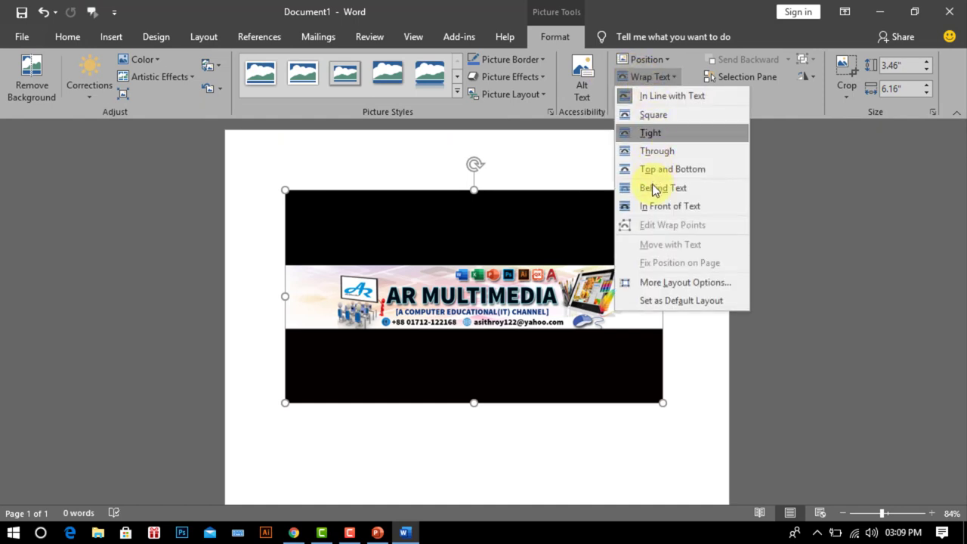
pyautogui.click(650, 203)
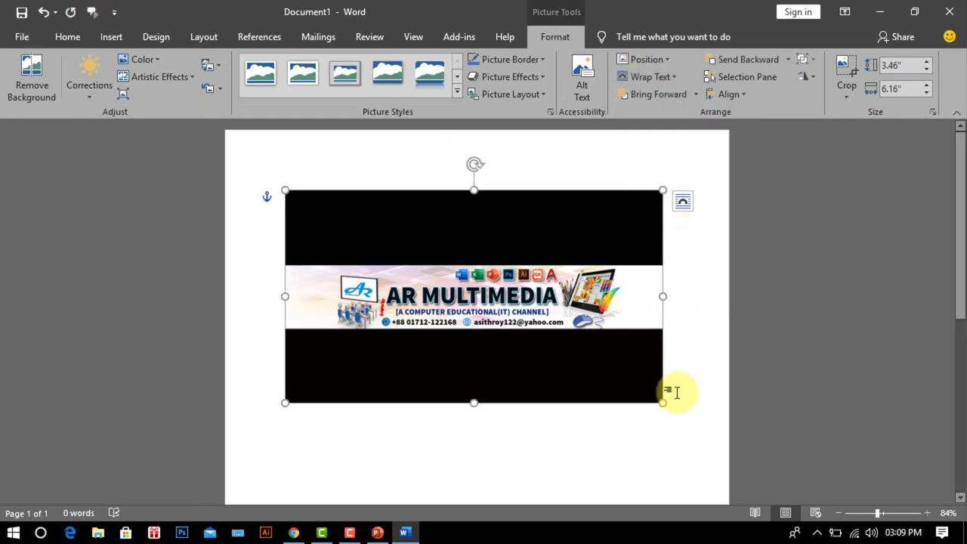
pyautogui.moveTo(663, 403); pyautogui.dragTo(703, 424)
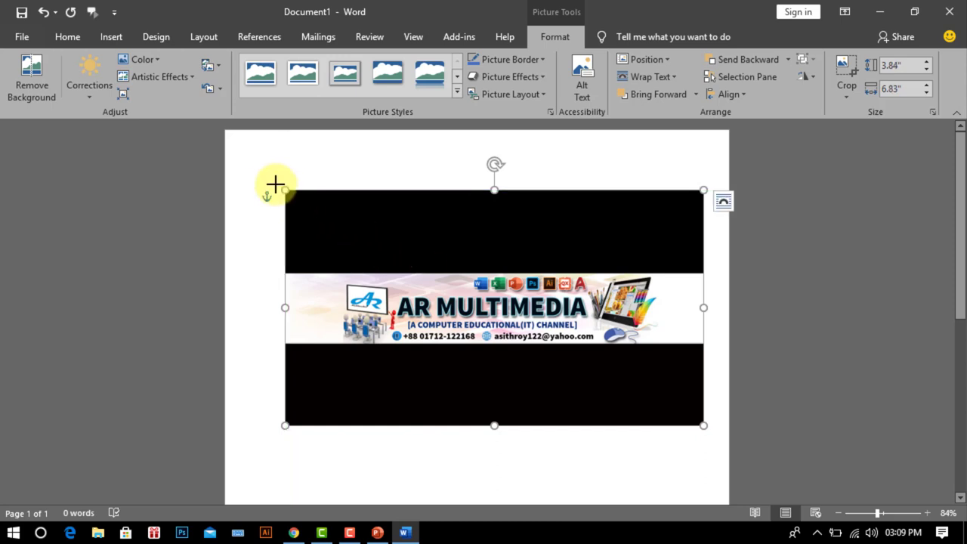
pyautogui.moveTo(275, 183); pyautogui.dragTo(263, 178)
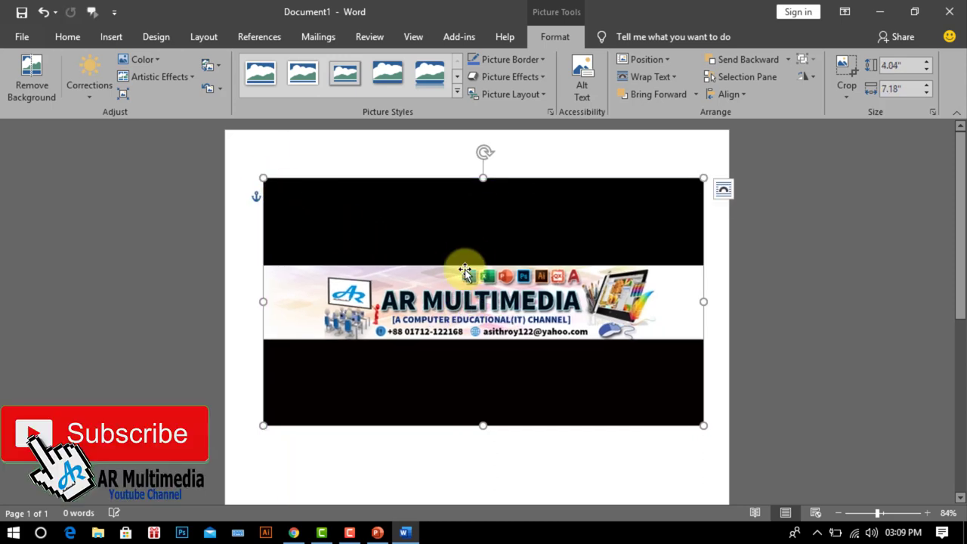
pyautogui.moveTo(489, 228); pyautogui.dragTo(487, 197)
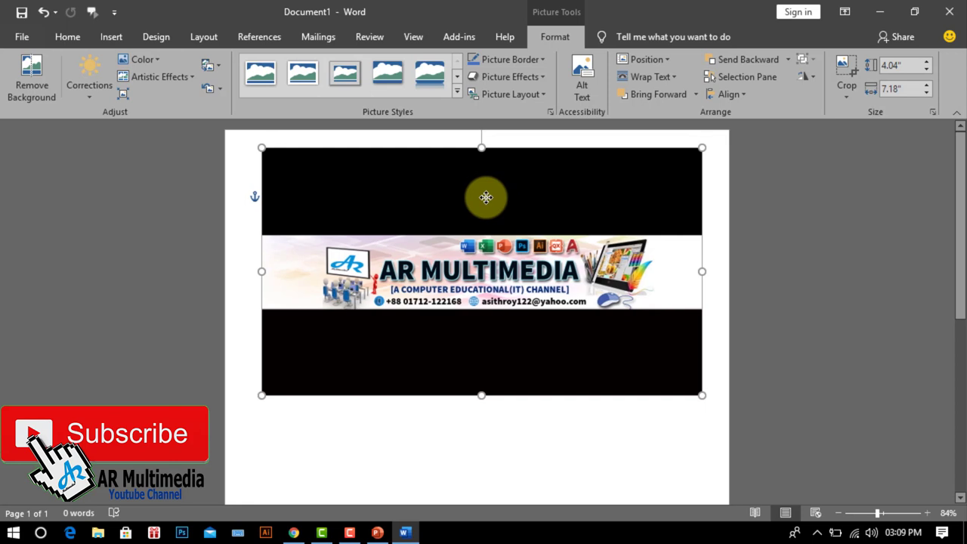
# Add a plain black WordArt box, floating in front of text, below the banner picture
pyautogui.click(578, 446)
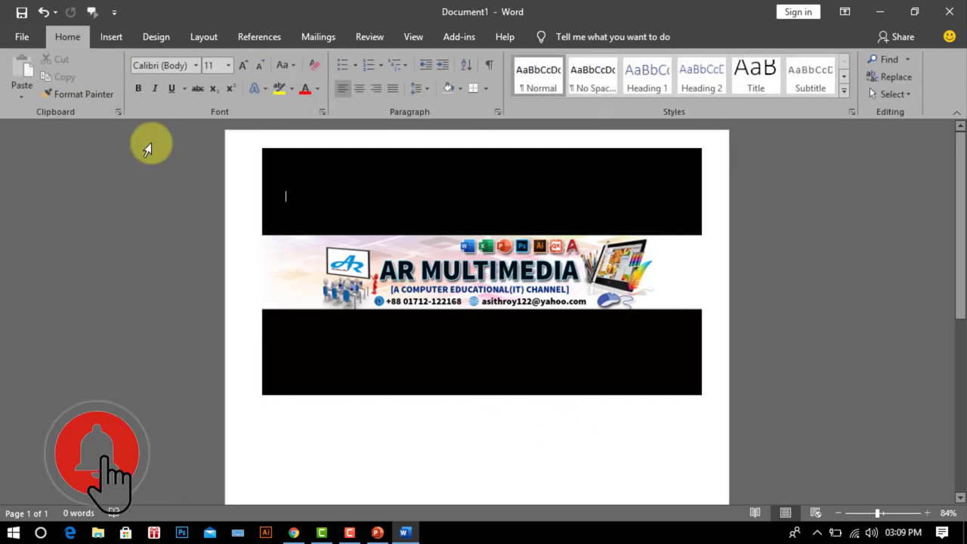
pyautogui.click(111, 36)
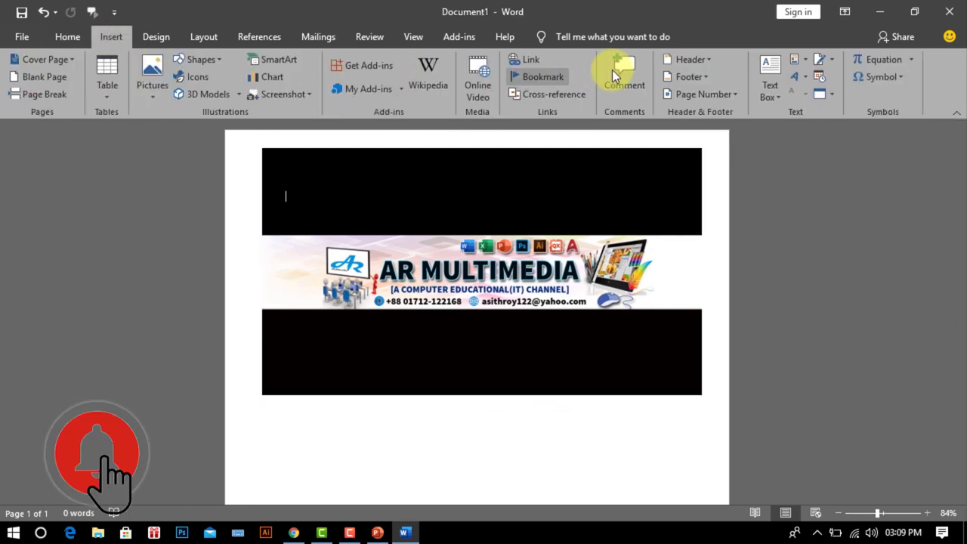
pyautogui.click(794, 78)
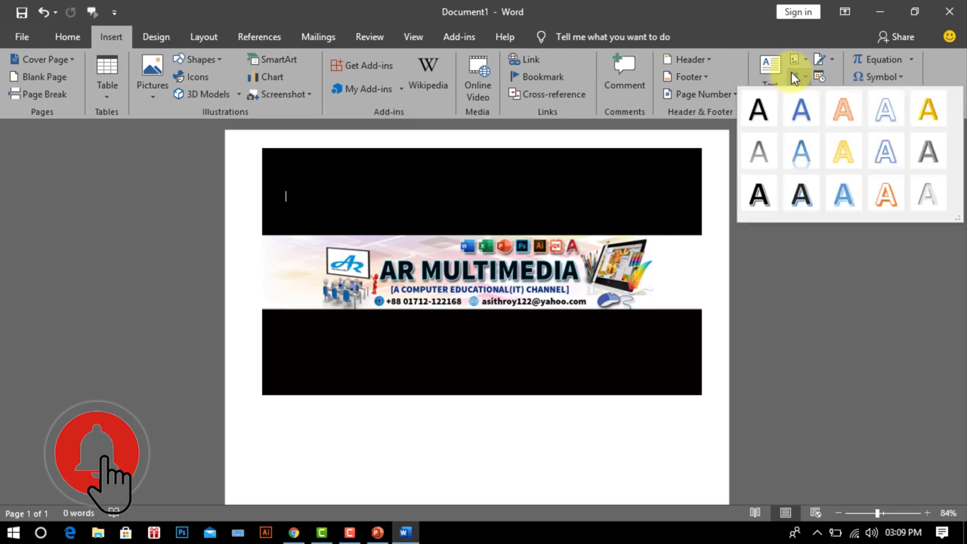
pyautogui.click(758, 110)
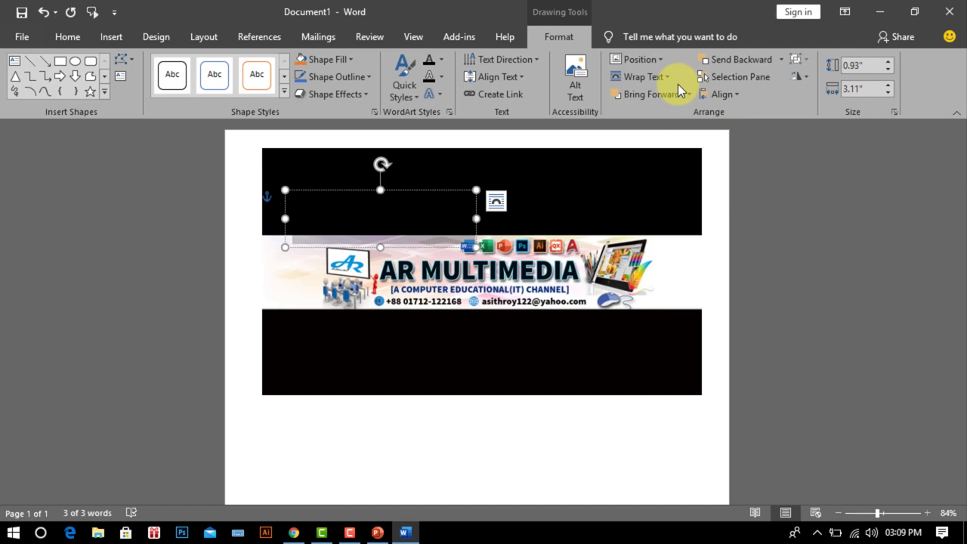
pyautogui.click(643, 77)
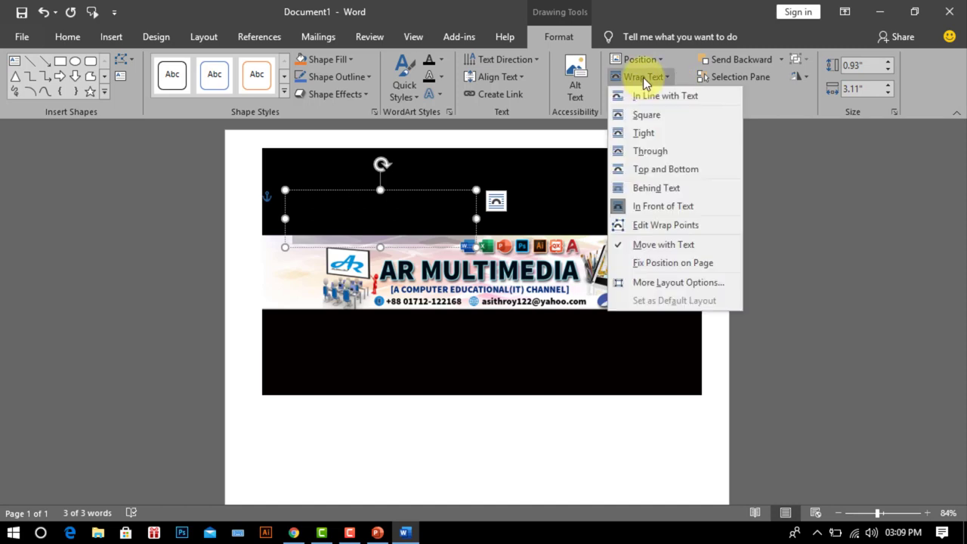
pyautogui.click(640, 205)
pyautogui.moveTo(404, 191); pyautogui.dragTo(394, 398)
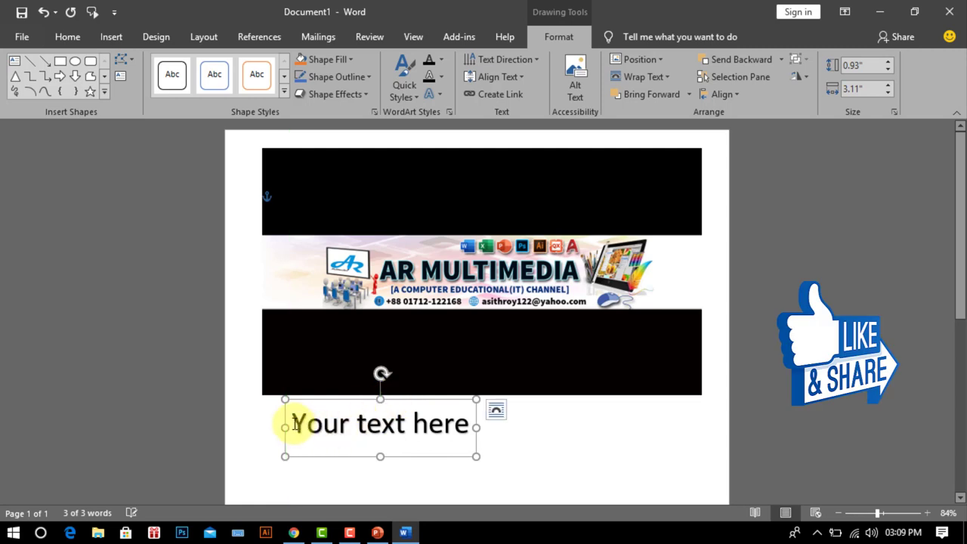
# Replace the WordArt text with 'AR MULTIMEDIA YOUTUBE' / 'CHANNEL' on two lines, in bold
pyautogui.moveTo(288, 422); pyautogui.dragTo(470, 424)
pyautogui.write('AR MULTIME')
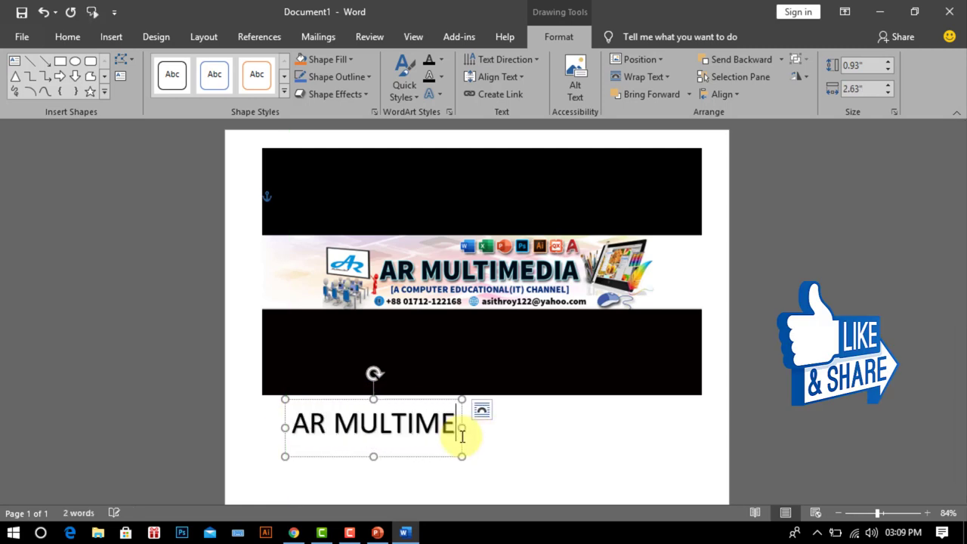
pyautogui.write('DIA YOUTUBE')
pyautogui.press('Return')
pyautogui.write('CHA')
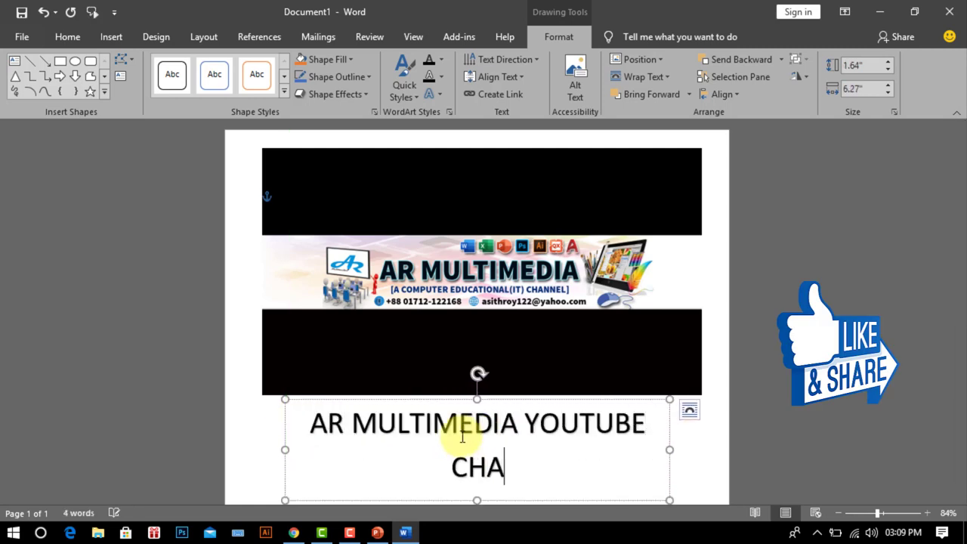
pyautogui.write('NNEL')
pyautogui.moveTo(300, 436); pyautogui.dragTo(538, 469)
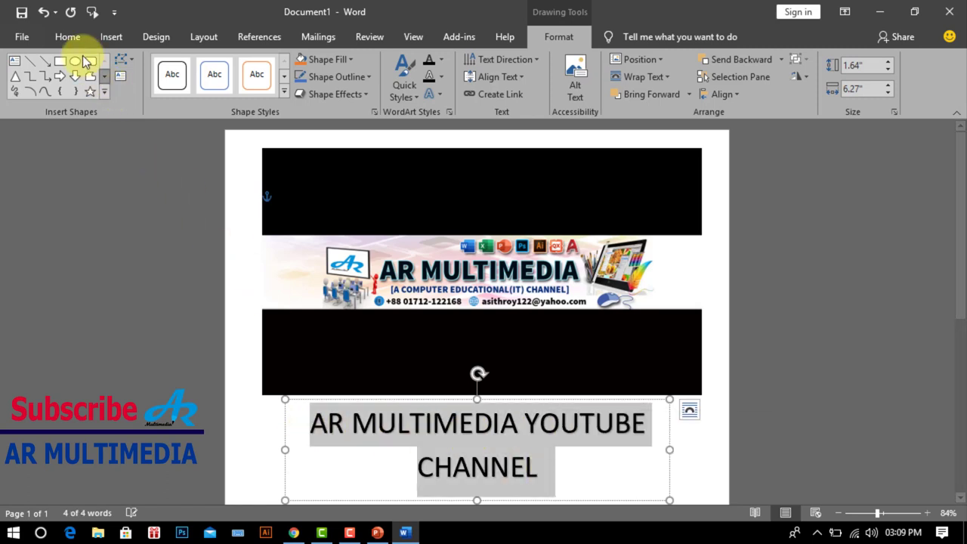
pyautogui.click(66, 38)
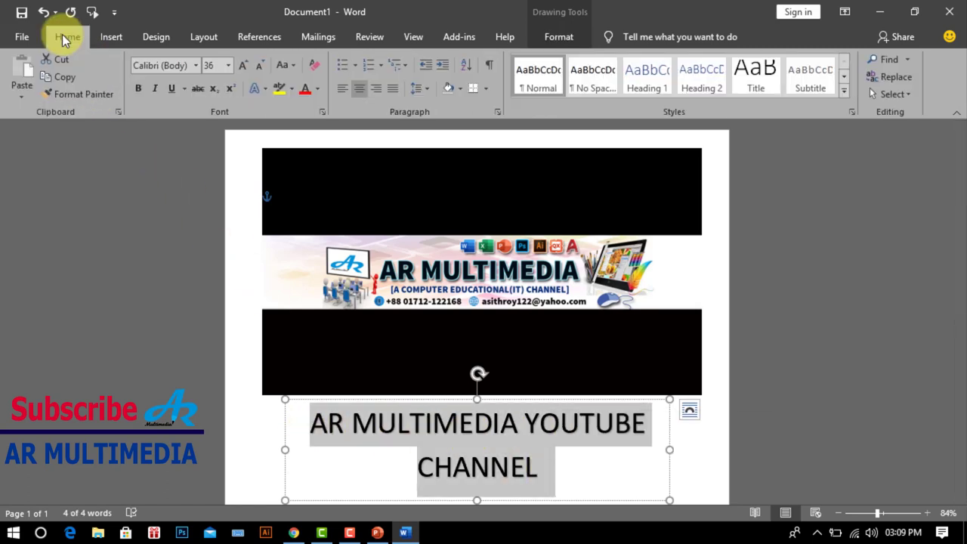
pyautogui.click(138, 89)
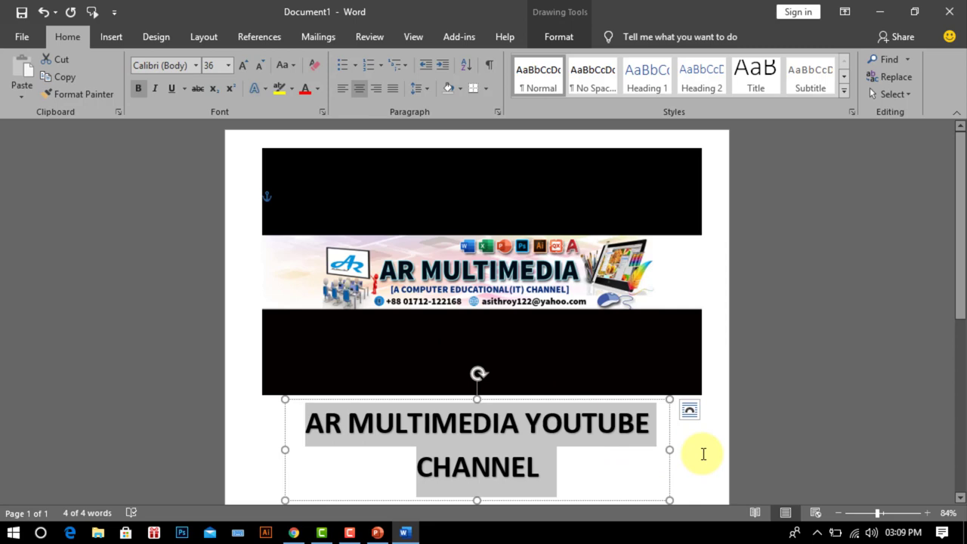
pyautogui.click(703, 453)
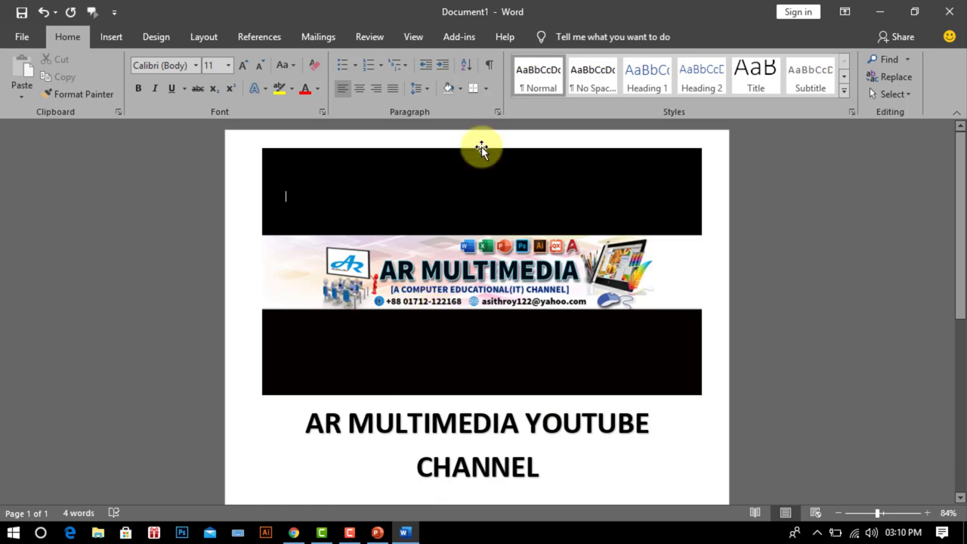
# Close Word with Don't Save and switch back to PowerPoint
pyautogui.click(948, 11)
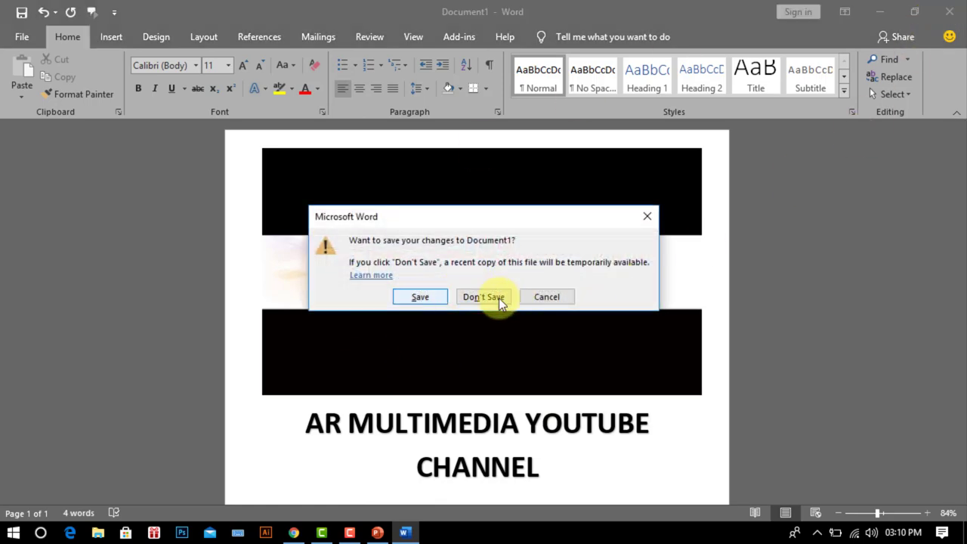
pyautogui.click(498, 301)
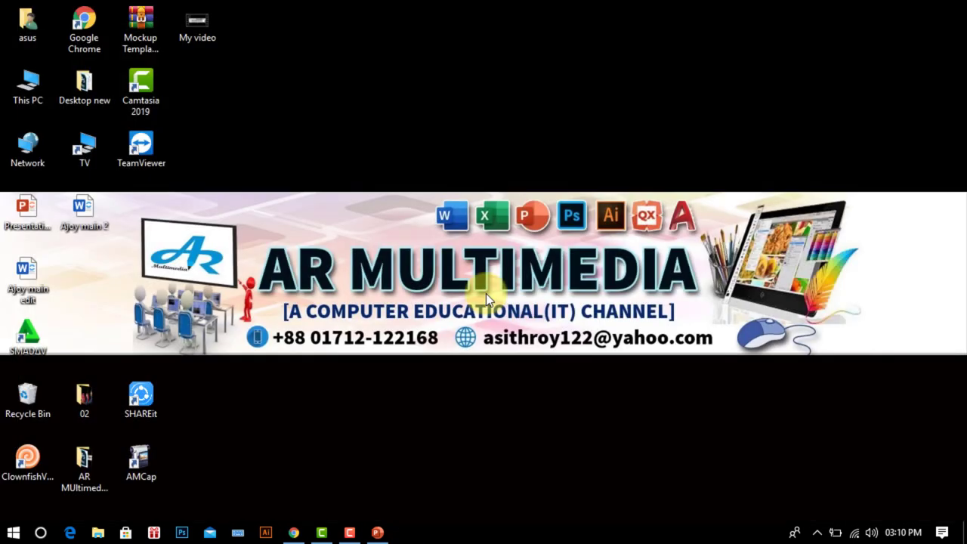
pyautogui.click(377, 534)
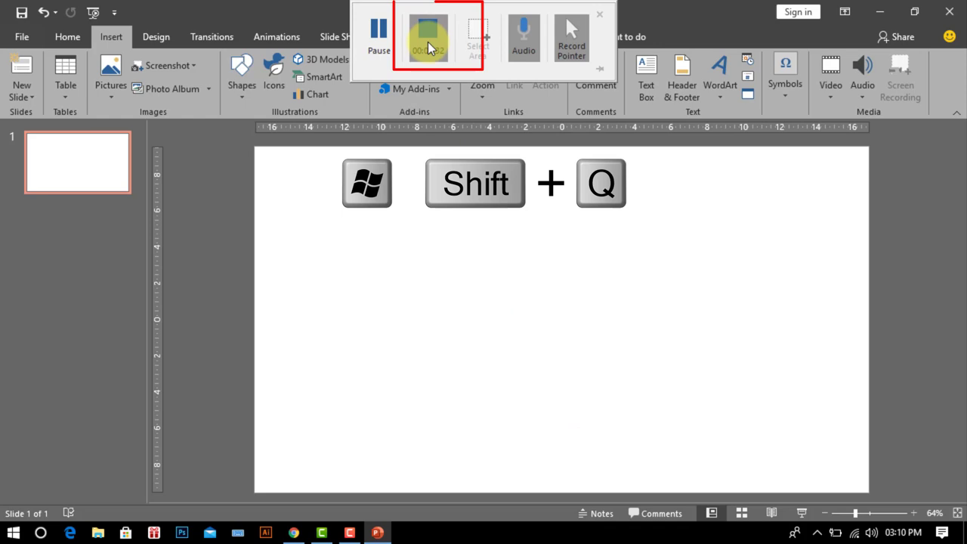
# Stop the screen recording and play the resulting video on slide 1
pyautogui.click(431, 32)
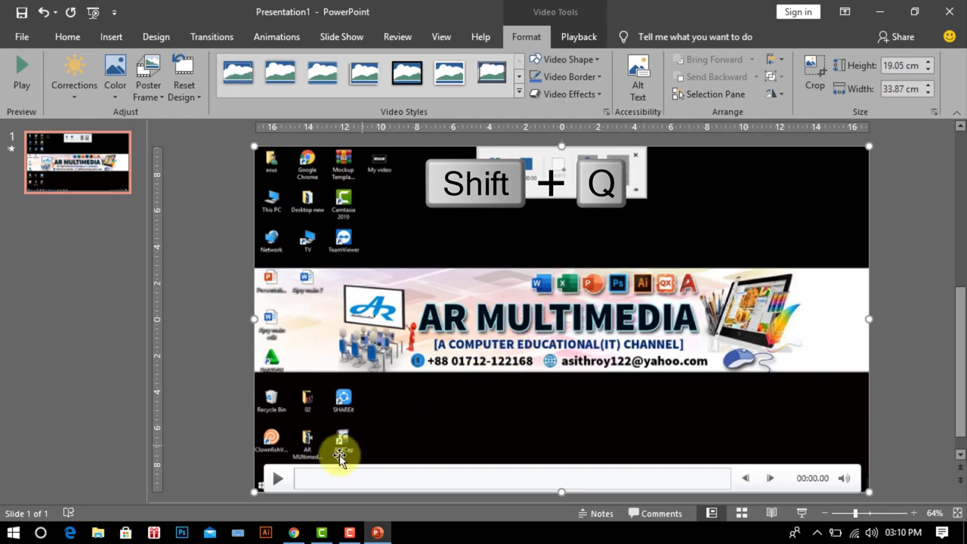
pyautogui.click(279, 478)
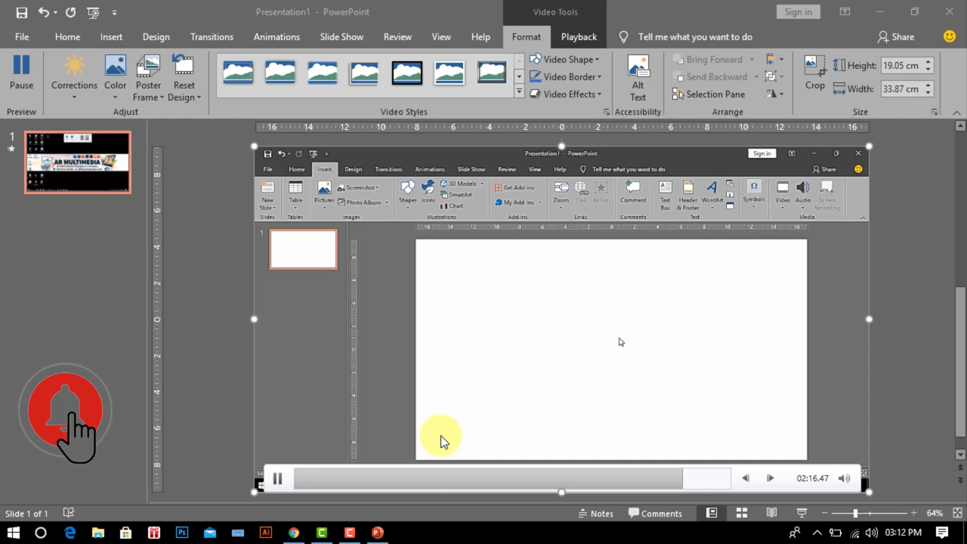
# Pause the video and set up File > Export > Create a Video at Full HD (1080p)
pyautogui.click(278, 478)
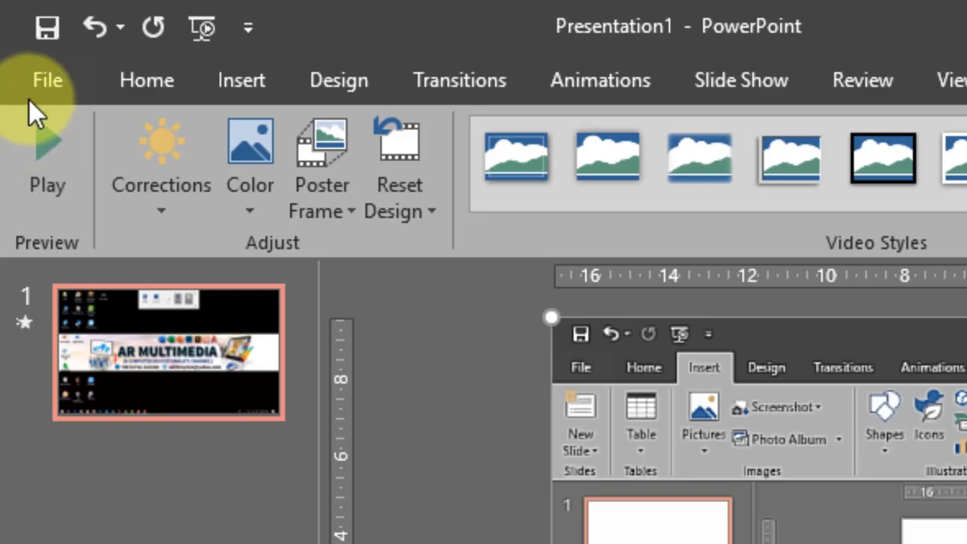
pyautogui.click(20, 36)
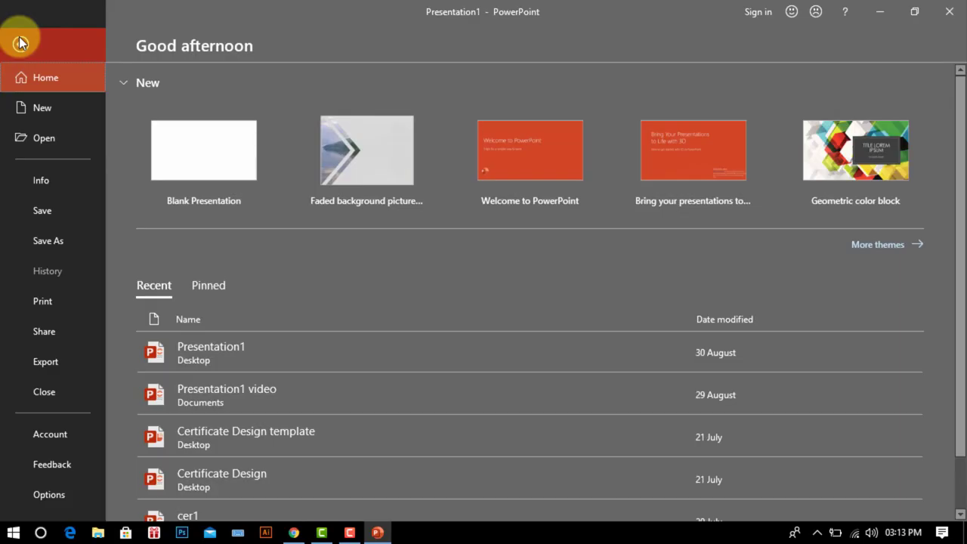
pyautogui.click(37, 355)
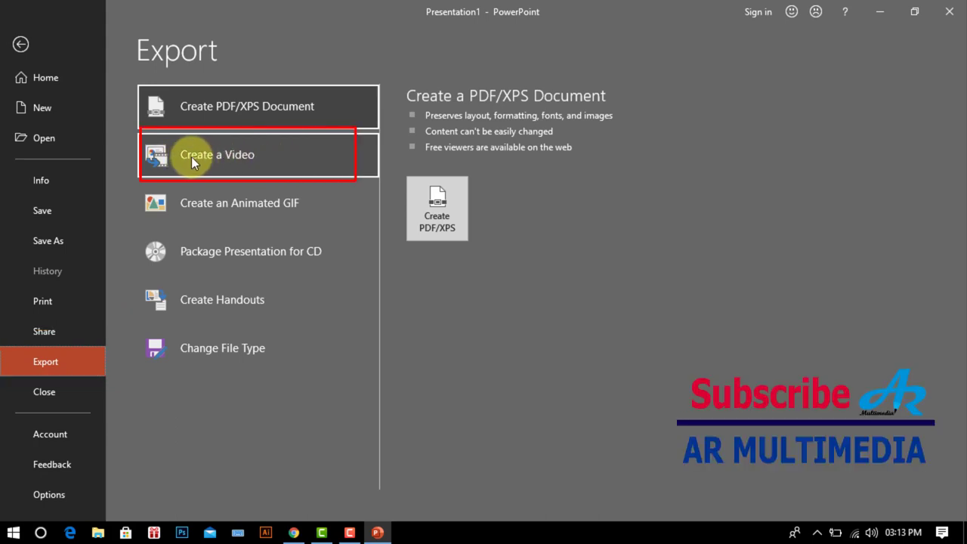
pyautogui.click(222, 154)
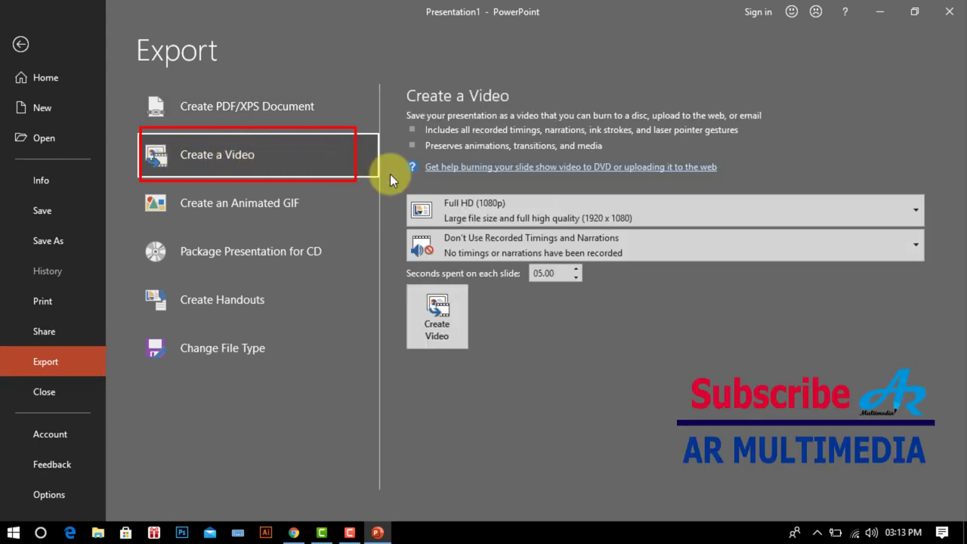
pyautogui.click(751, 204)
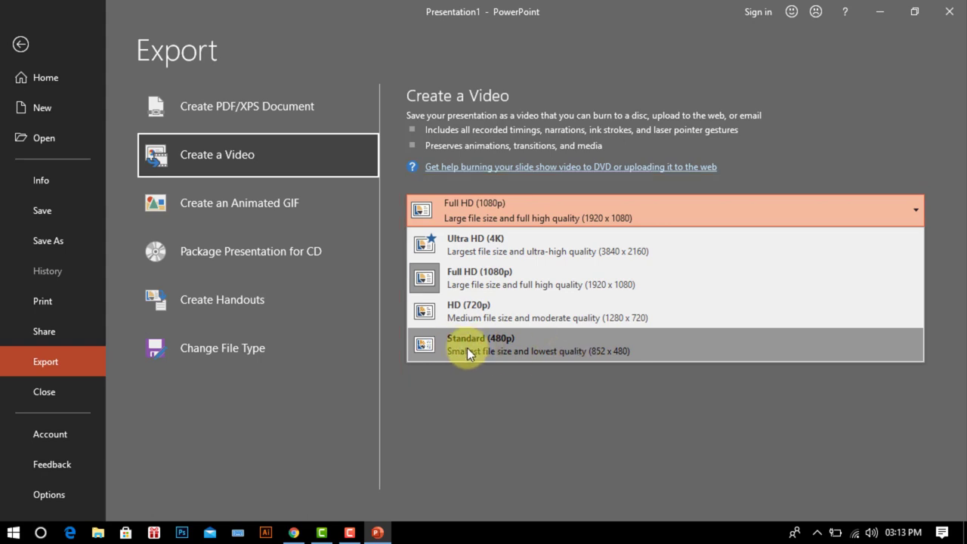
pyautogui.click(496, 278)
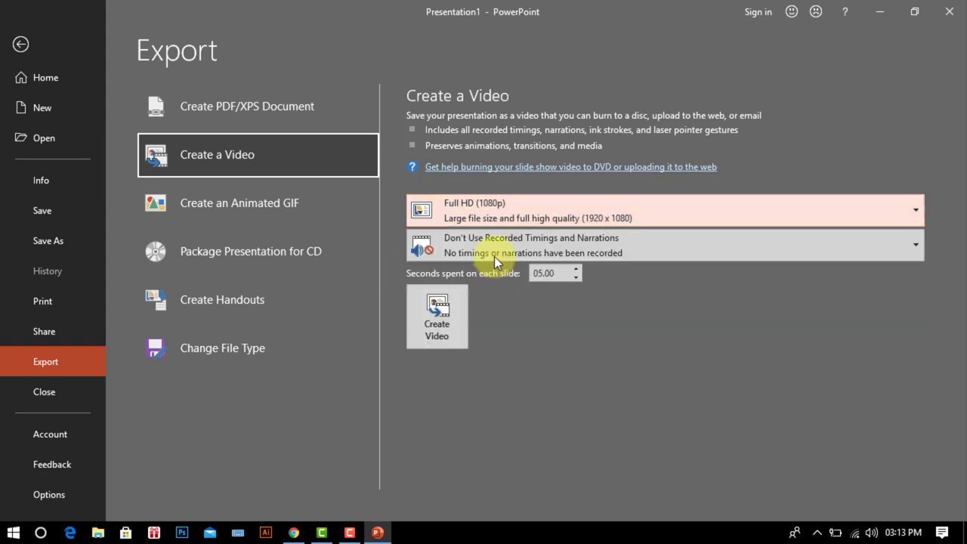
# Save the video as 'My new video' on the Desktop to start the MP4 export
pyautogui.click(442, 317)
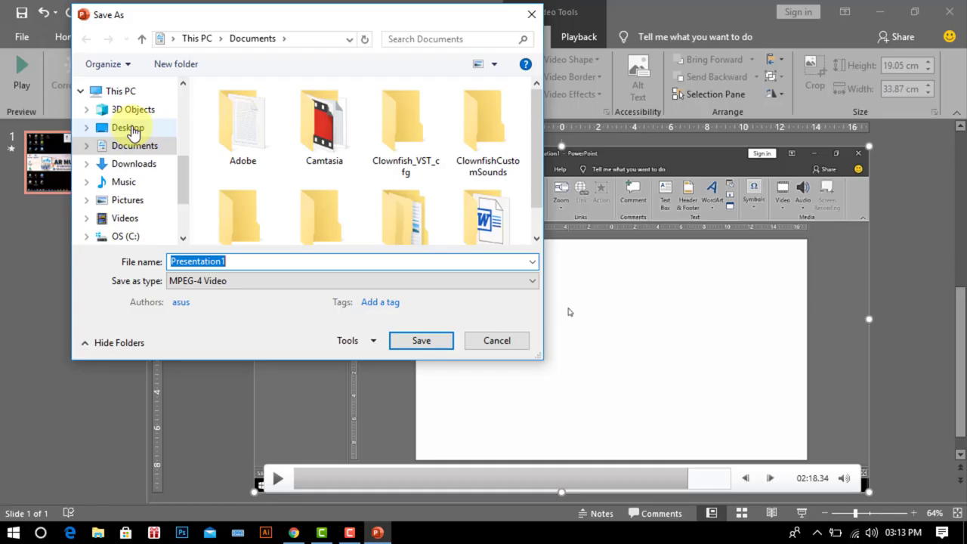
pyautogui.click(132, 133)
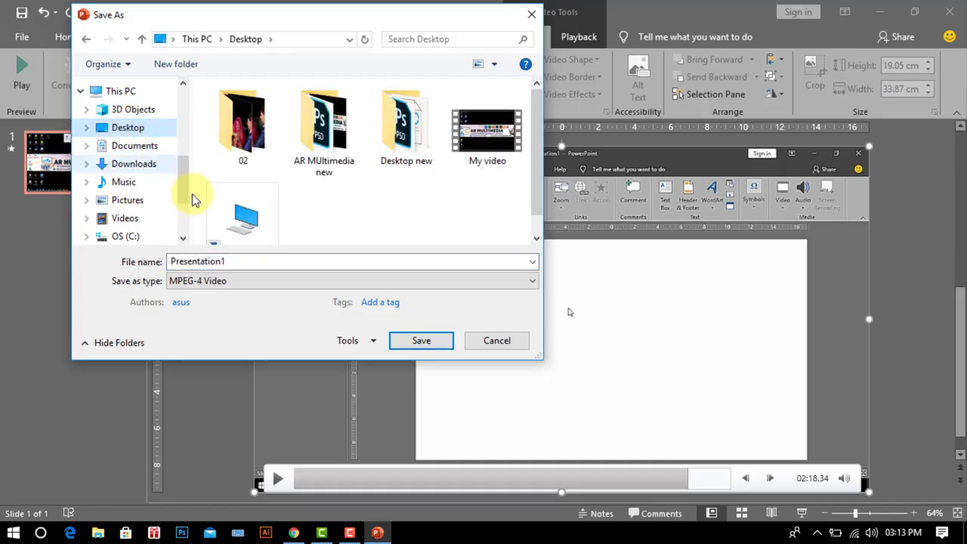
pyautogui.doubleClick(216, 261)
pyautogui.write('M')
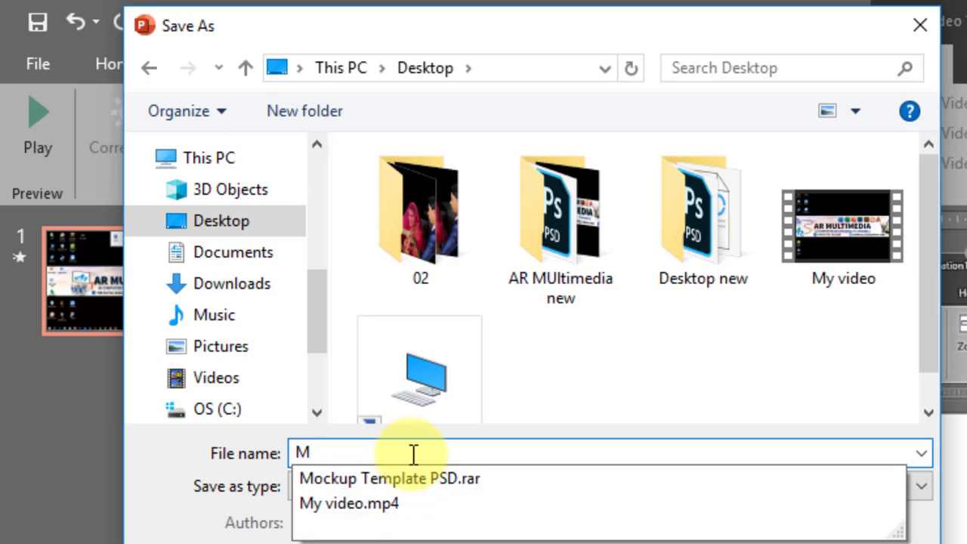
pyautogui.write('y new video')
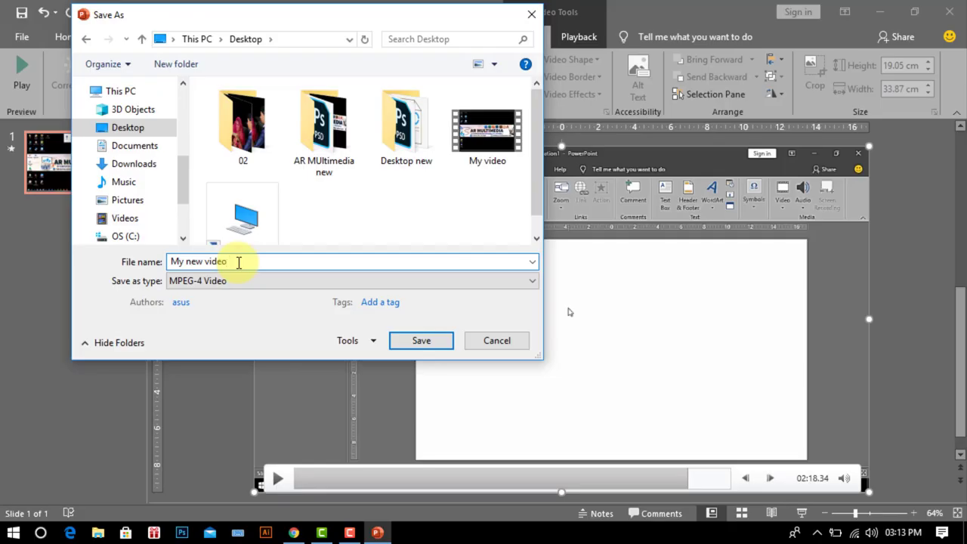
pyautogui.click(423, 342)
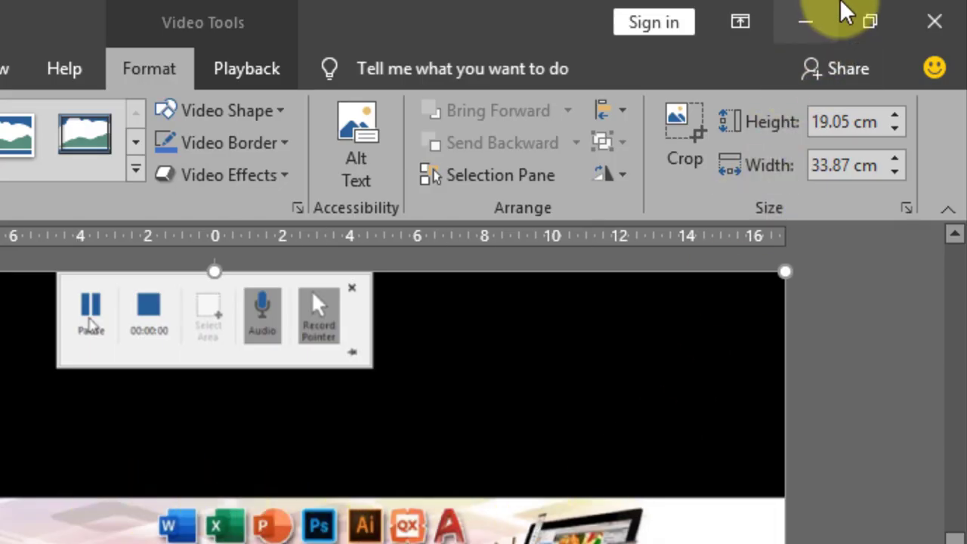
# Play 'My new video' from the desktop, seeking ahead to Word's start screen and the picture insertion
pyautogui.click(805, 23)
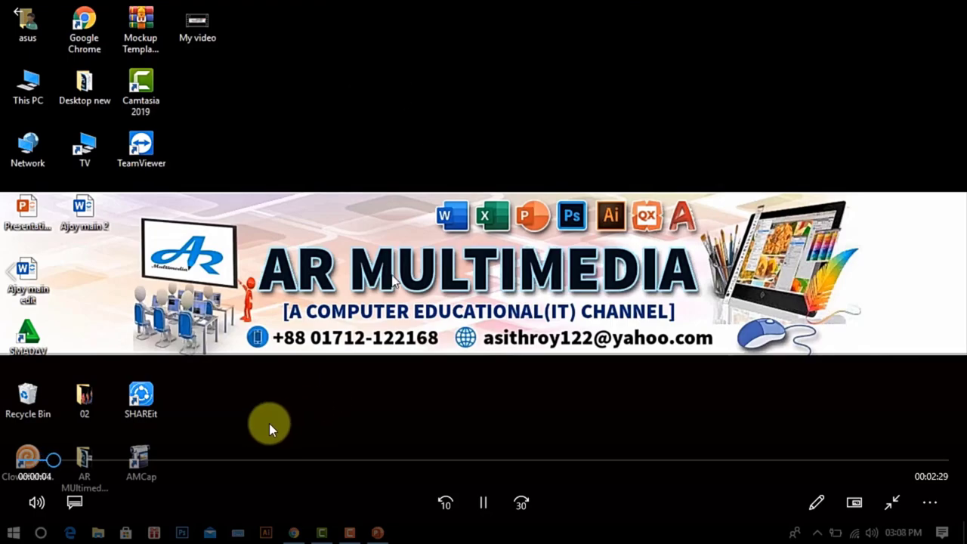
pyautogui.moveTo(137, 459); pyautogui.dragTo(157, 459)
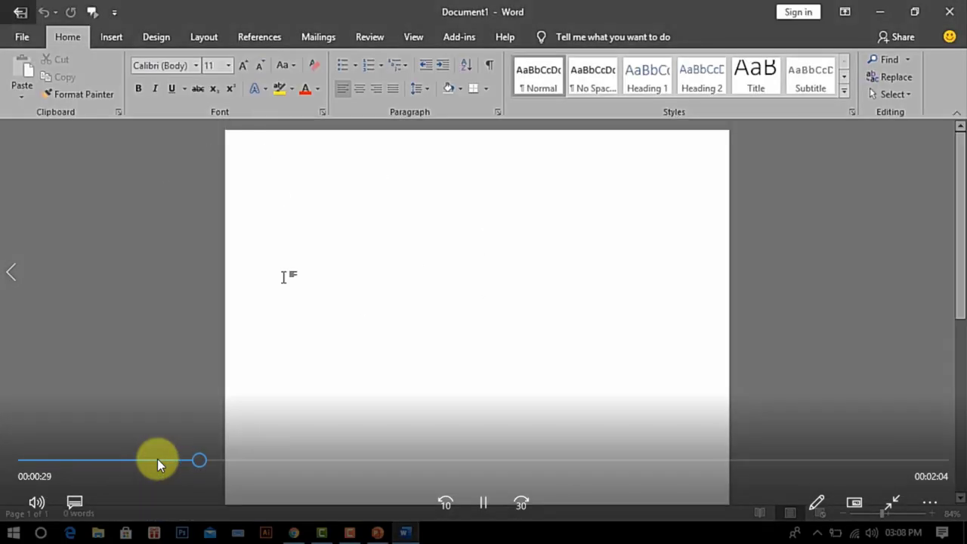
pyautogui.moveTo(219, 459); pyautogui.dragTo(476, 463)
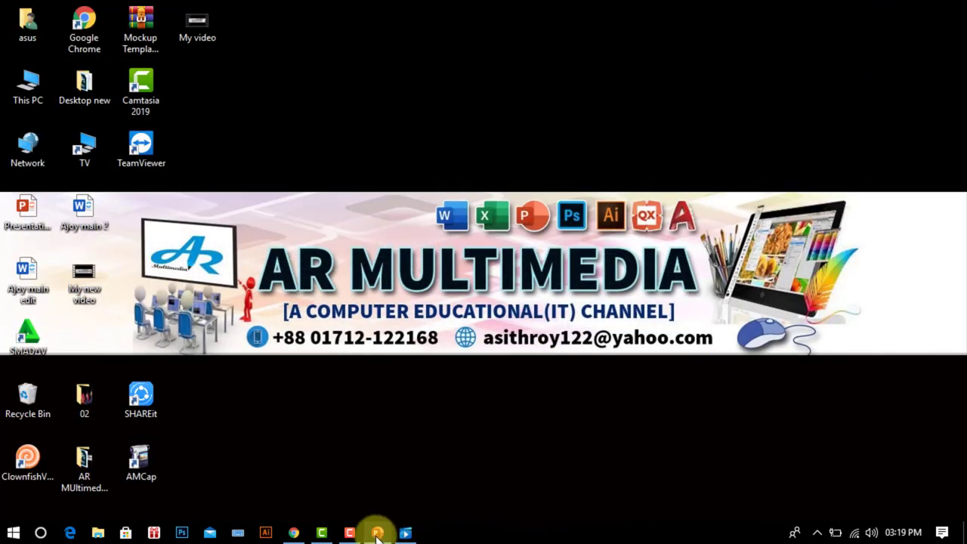
# Restore the PowerPoint window from the taskbar
pyautogui.click(377, 533)
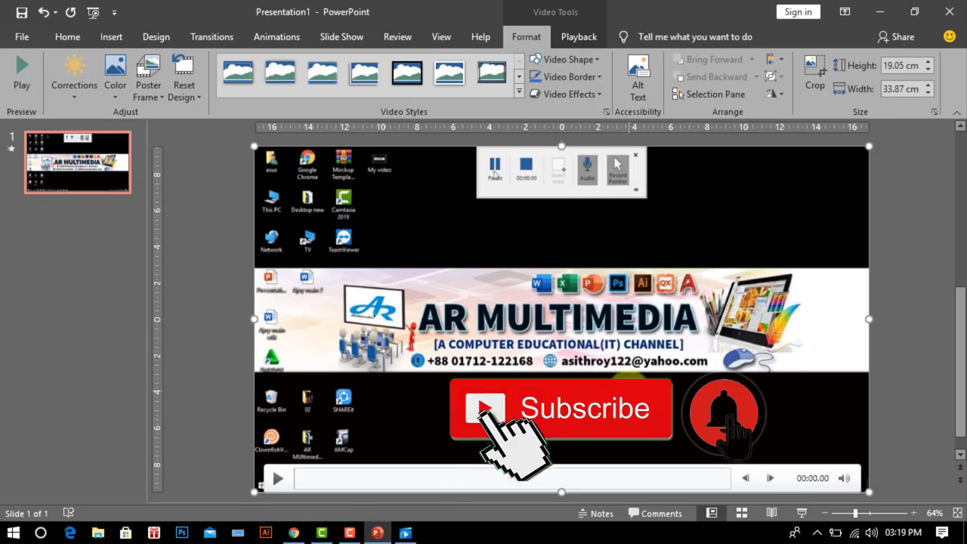